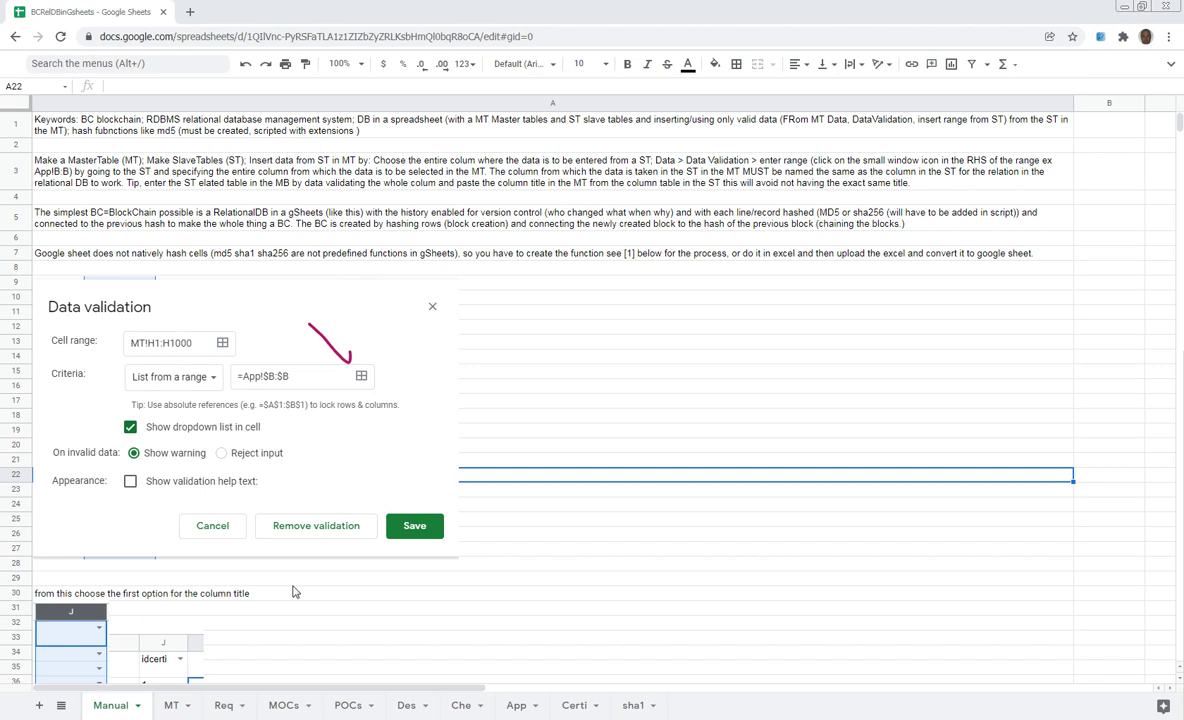
Compare the MT master table with the Req sheet and view the allowed idReq choices for cell D2.
{"action": "left_click", "coordinate": [174, 707]}
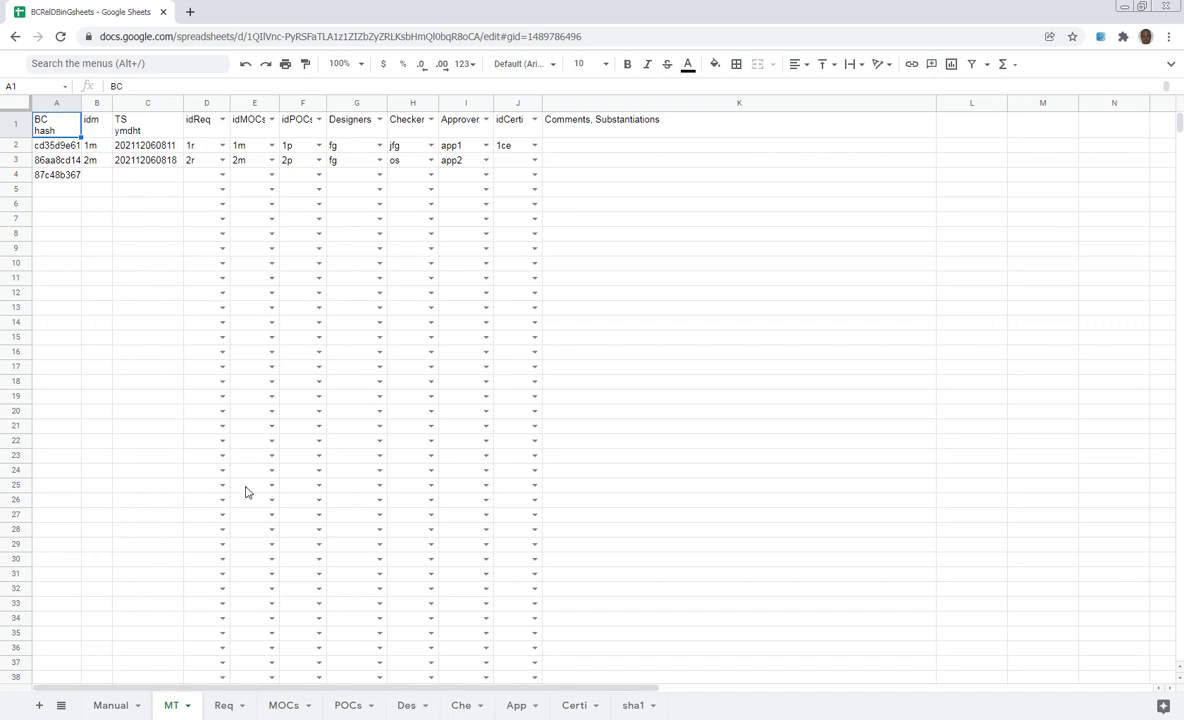
{"action": "left_click", "coordinate": [224, 705]}
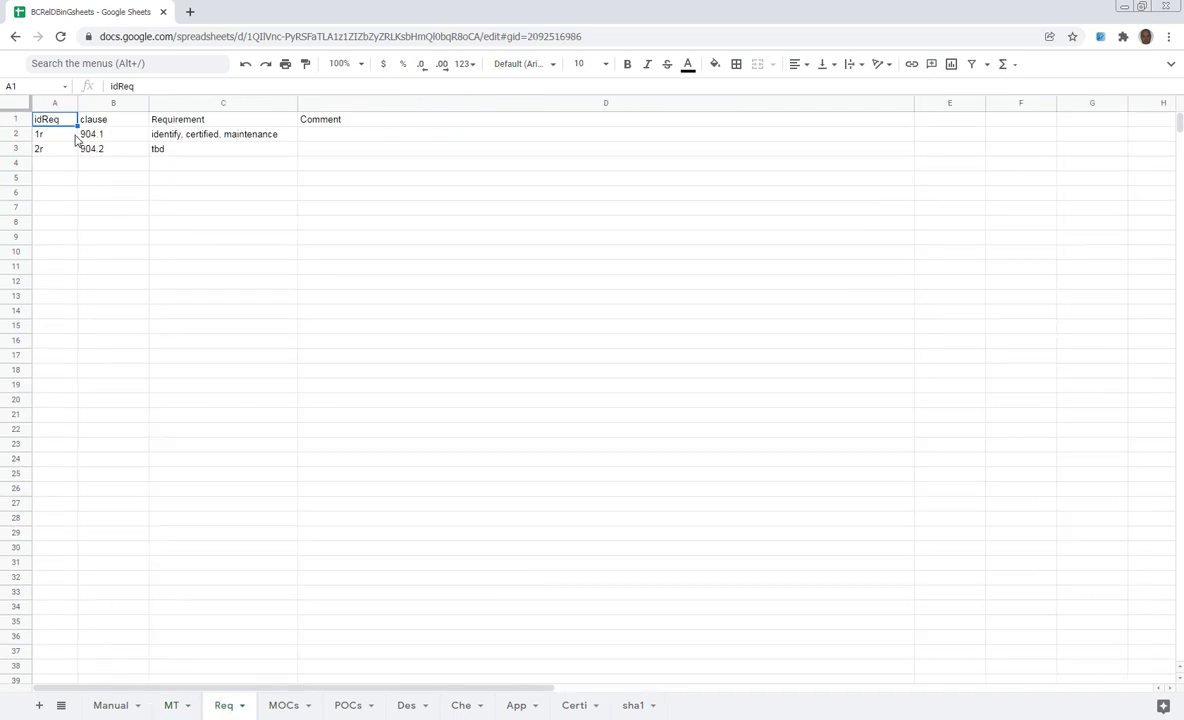
{"action": "left_click", "coordinate": [172, 707]}
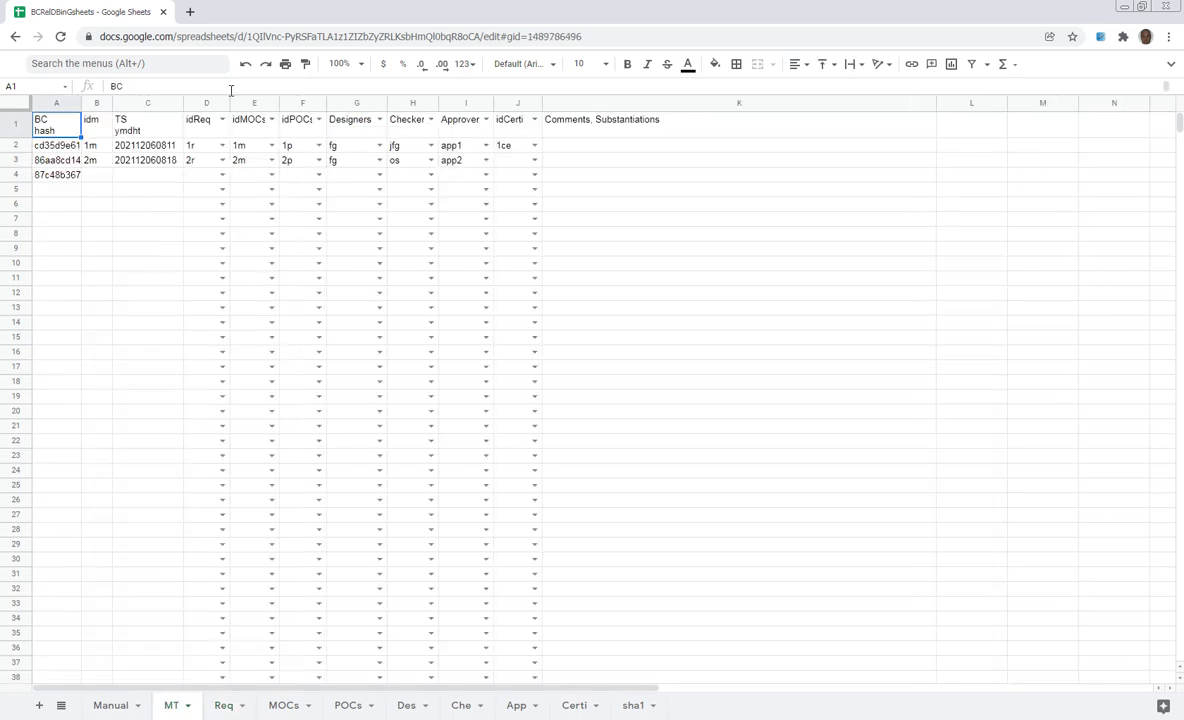
{"action": "left_click", "coordinate": [226, 147]}
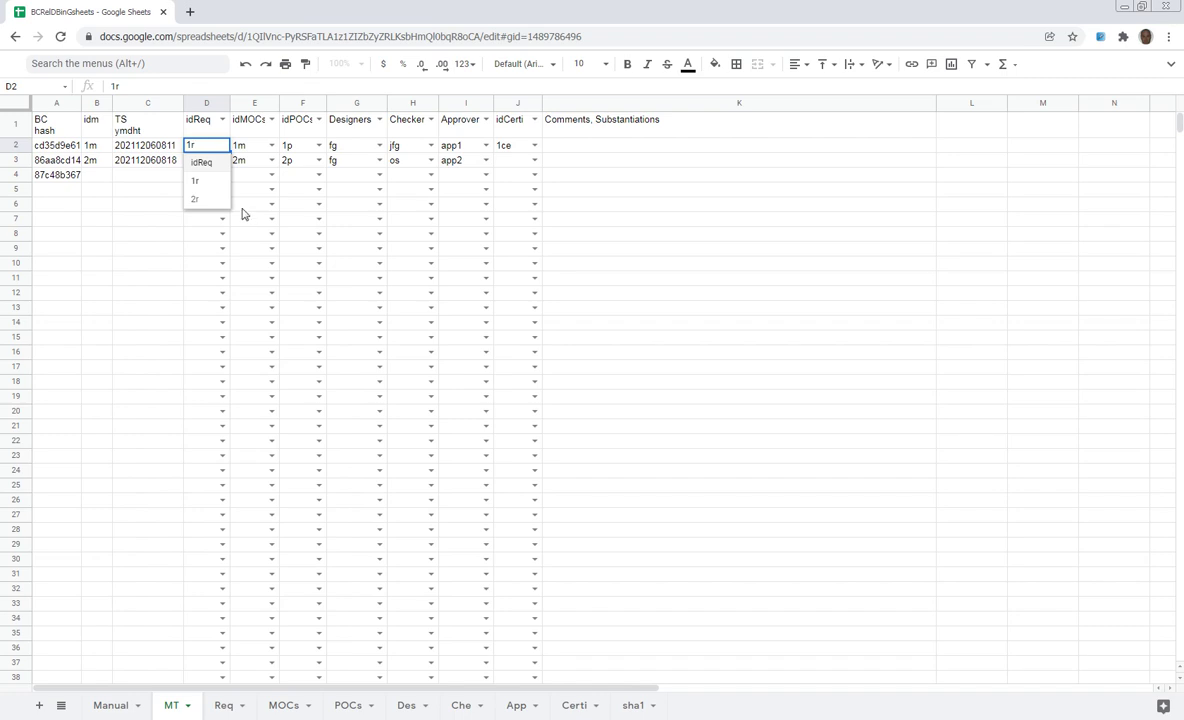
Check the idMOCs column of the MT sheet against the MOCs sheet, ending back on MT.
{"action": "left_click", "coordinate": [252, 121]}
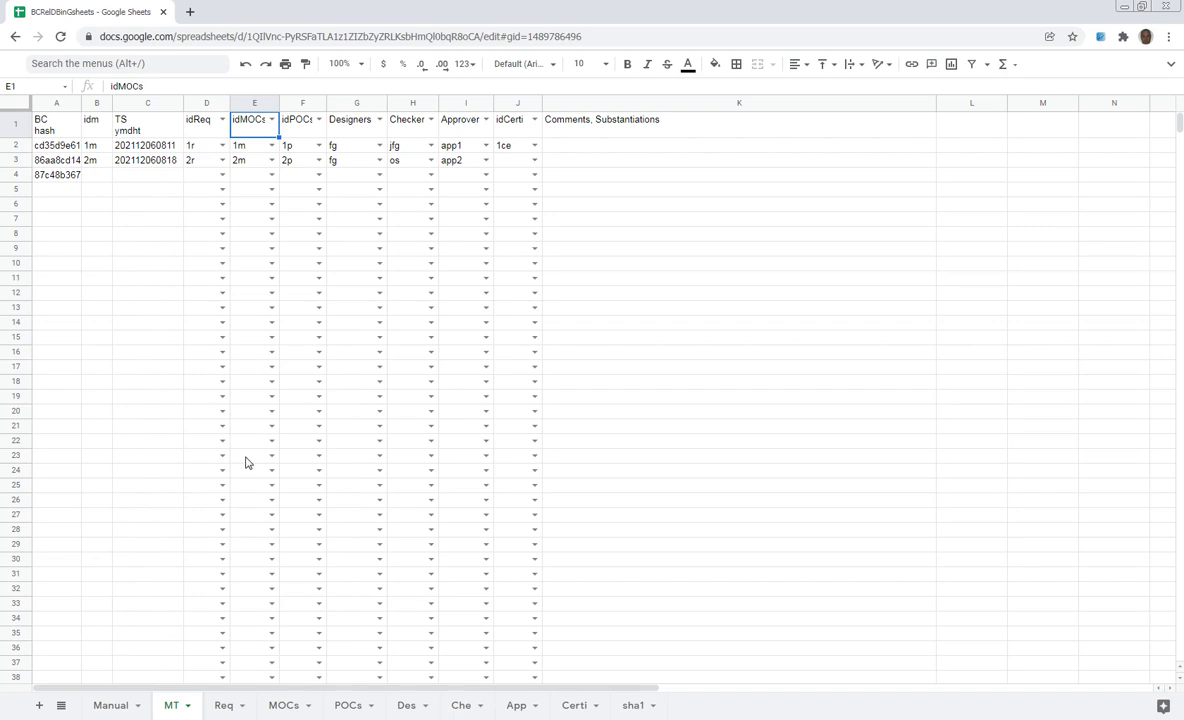
{"action": "left_click", "coordinate": [289, 708]}
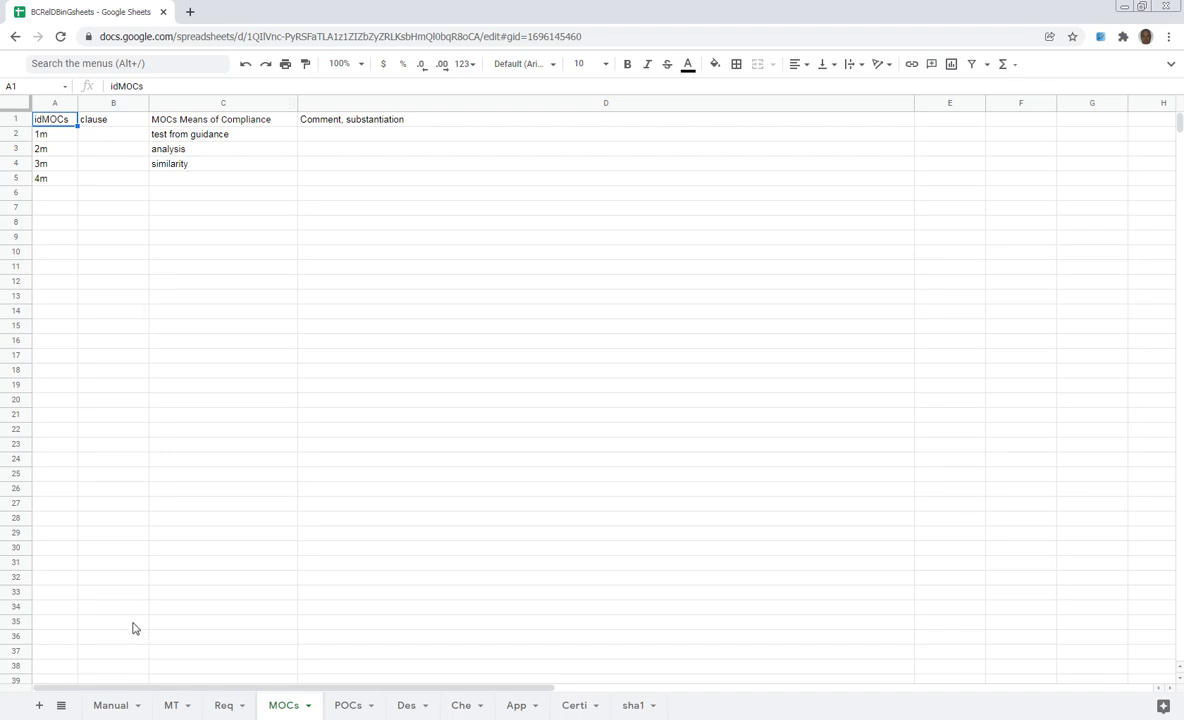
{"action": "key", "text": "ctrl+Page_Up"}
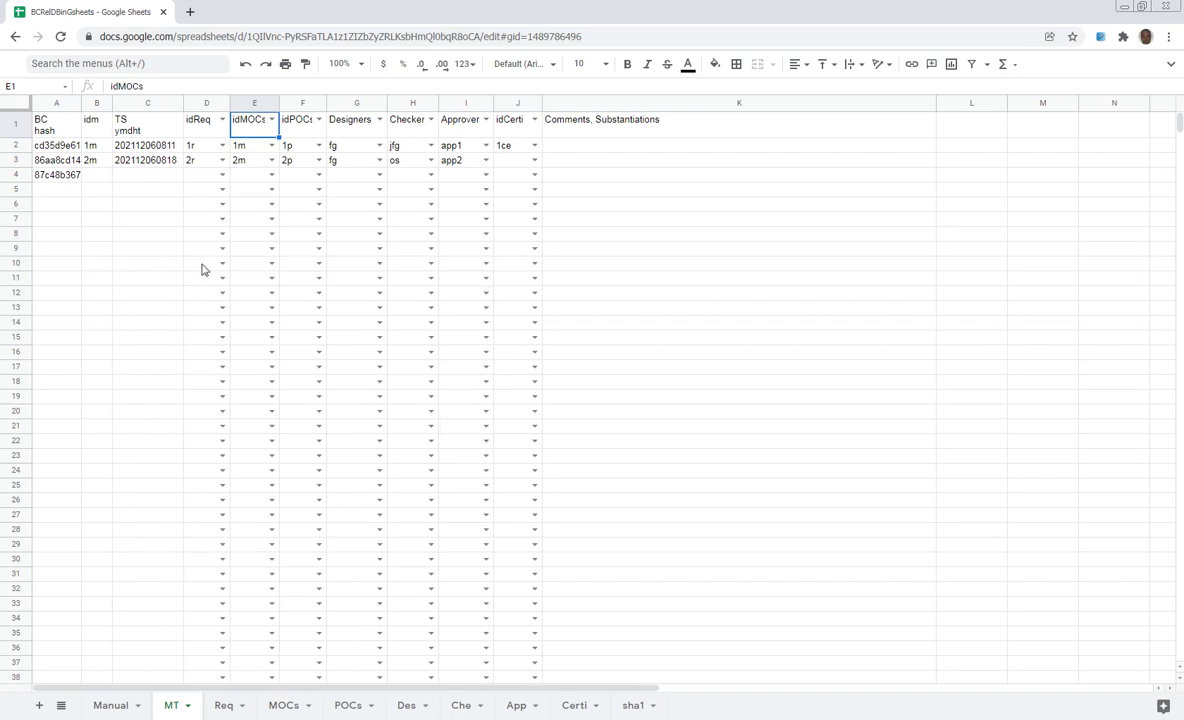
Inspect the BC hash formulas in A2 and A3 of the MT sheet alongside the first record's cells.
{"action": "left_click", "coordinate": [67, 149]}
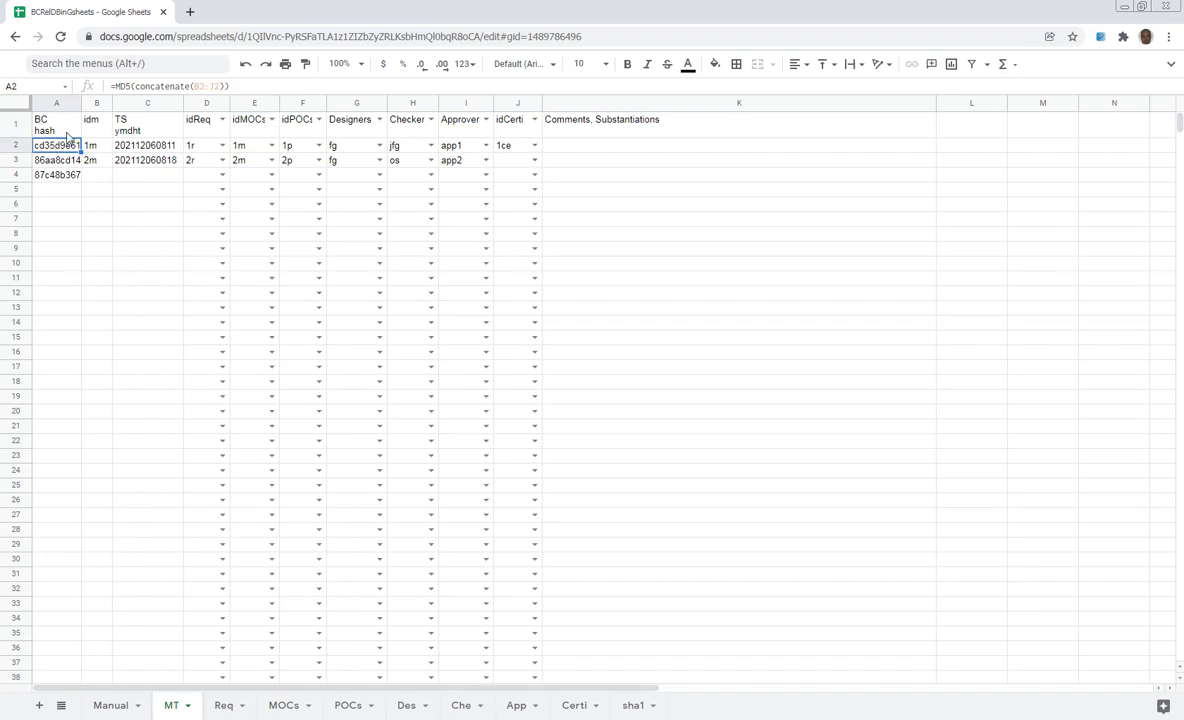
{"action": "left_click", "coordinate": [94, 150]}
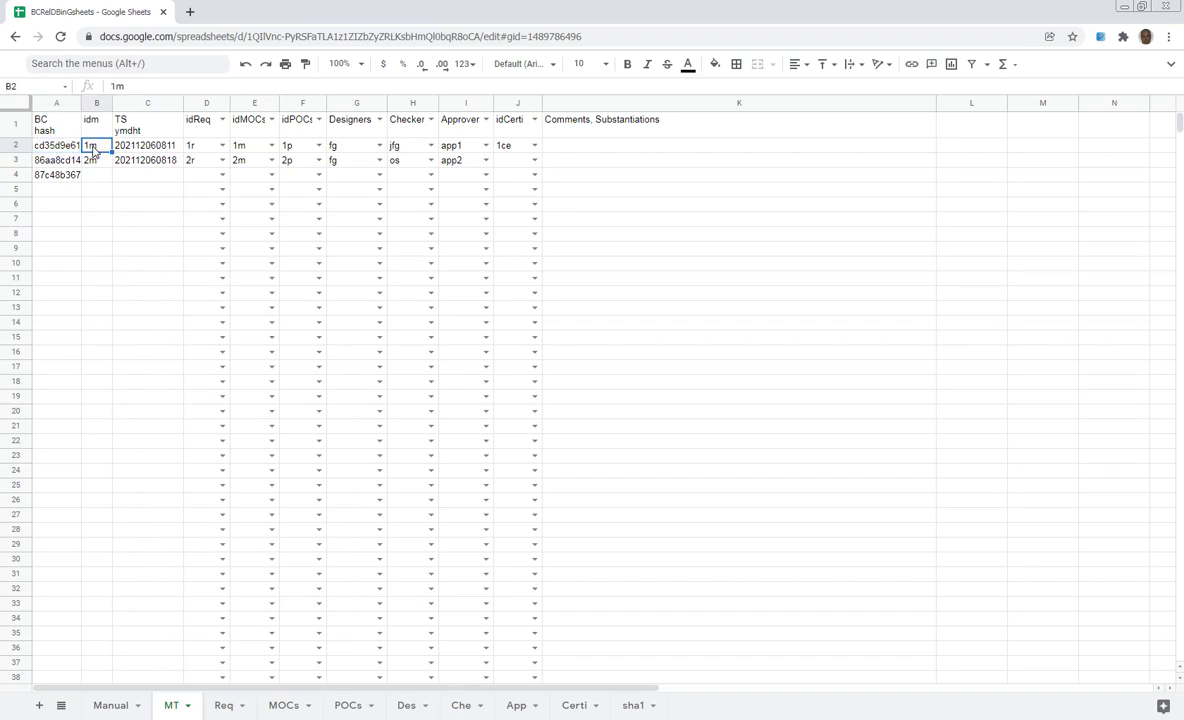
{"action": "left_click", "coordinate": [575, 145]}
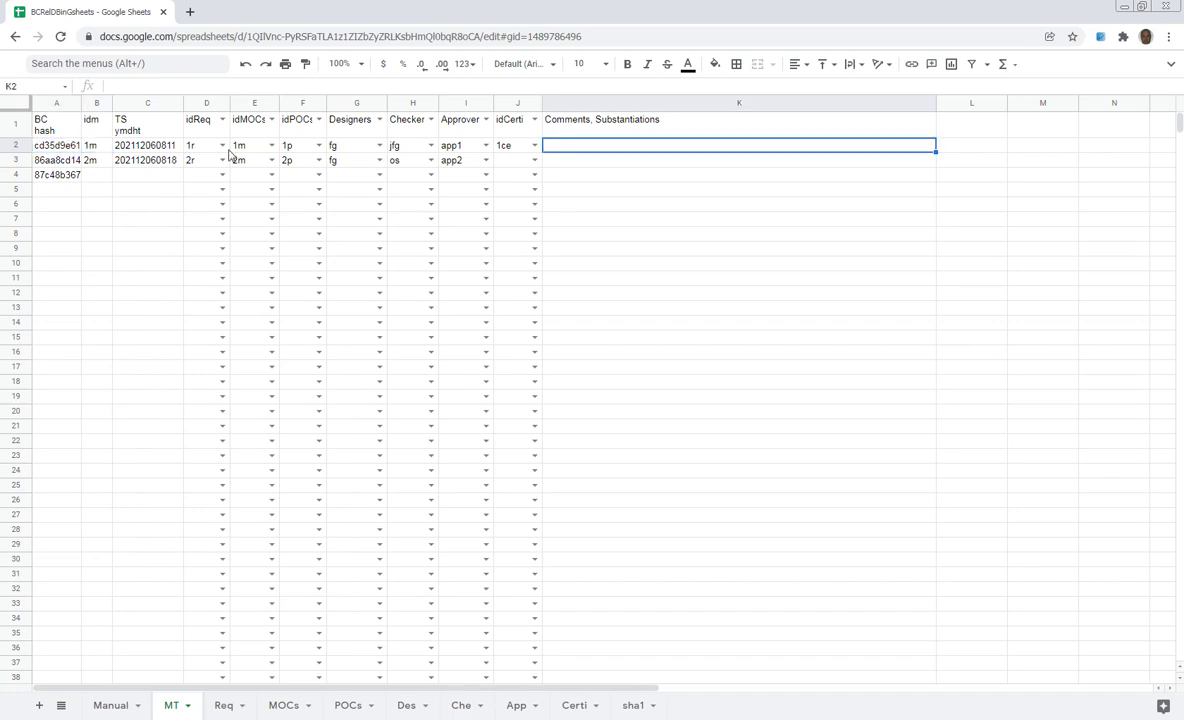
{"action": "left_click", "coordinate": [55, 145]}
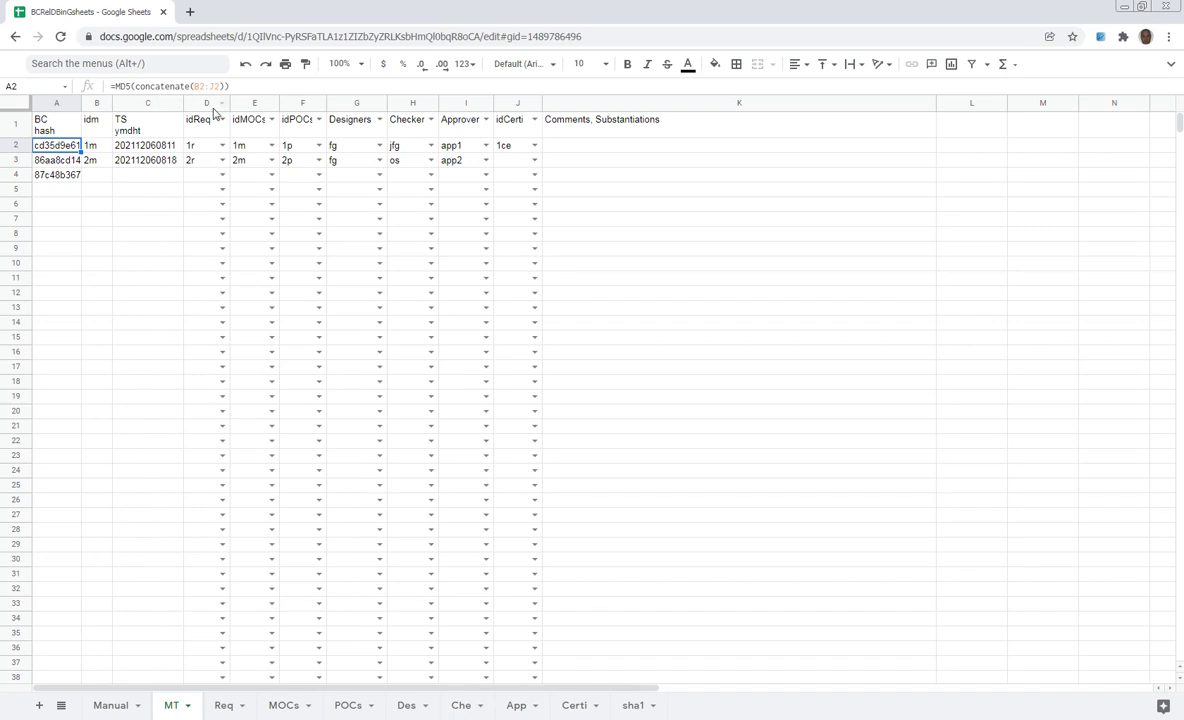
{"action": "left_click", "coordinate": [65, 160]}
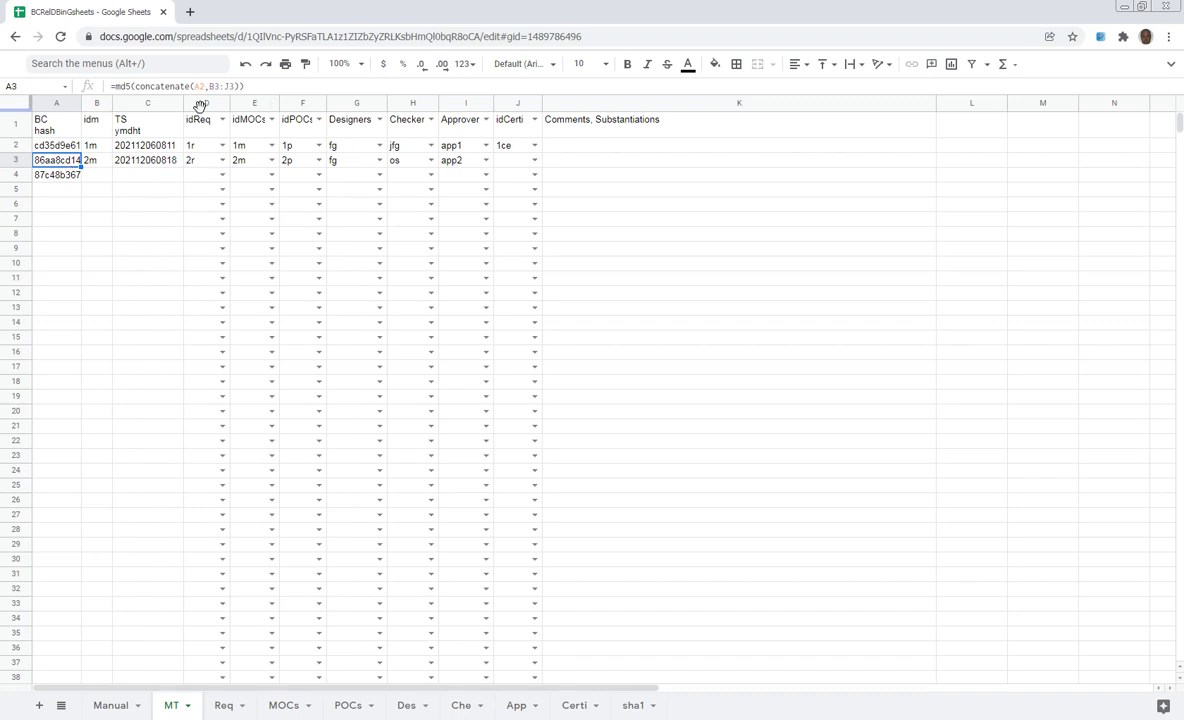
{"action": "left_click", "coordinate": [62, 148]}
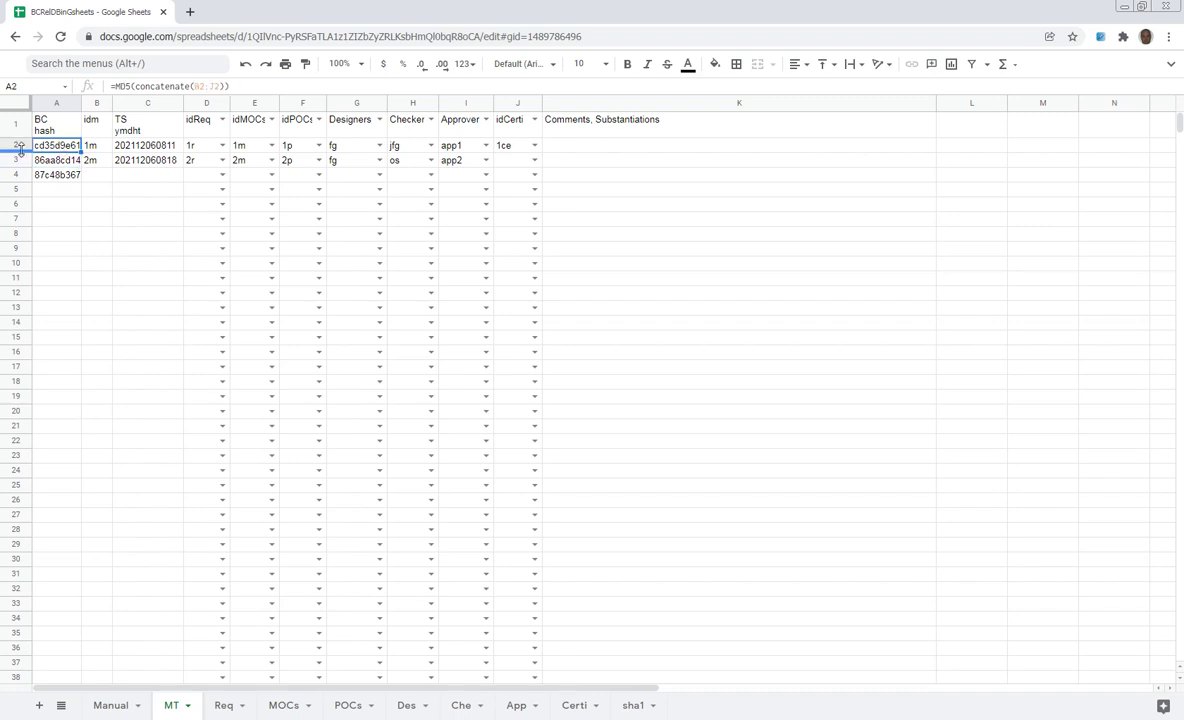
Select the record ranges B2:K2 and B3:K3 in turn, checking the A2 hash formula in between.
{"action": "left_click", "coordinate": [97, 143]}
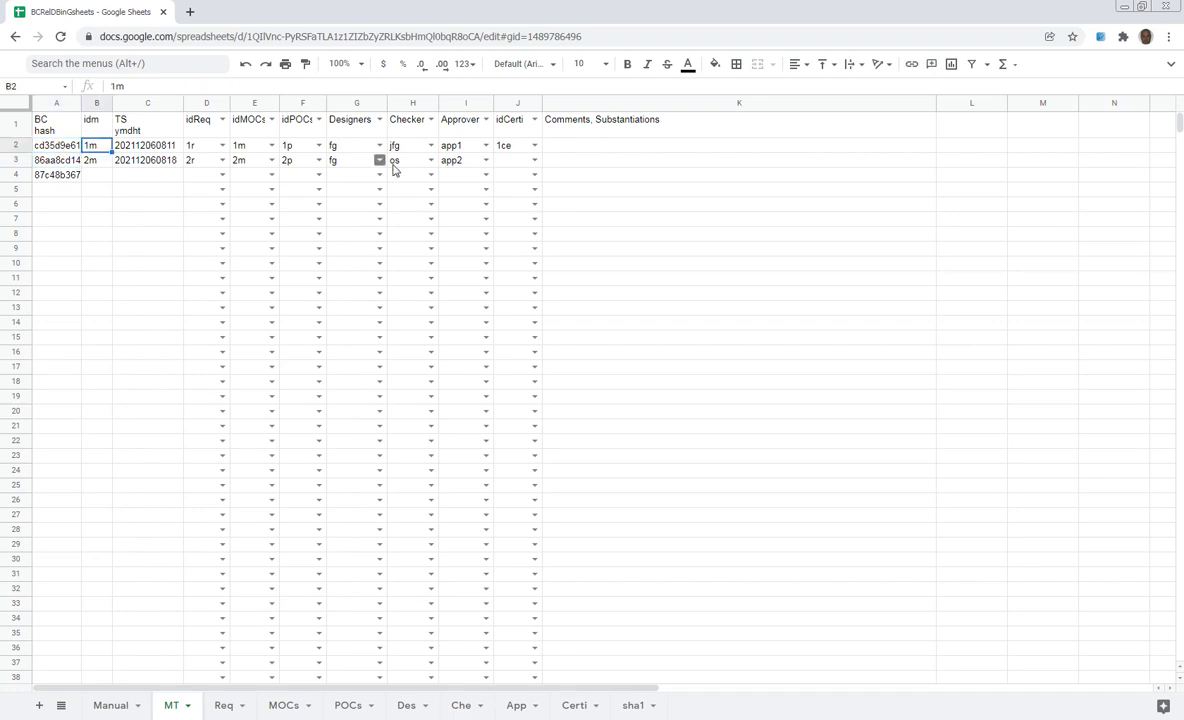
{"action": "left_click", "coordinate": [584, 151], "text": "shift"}
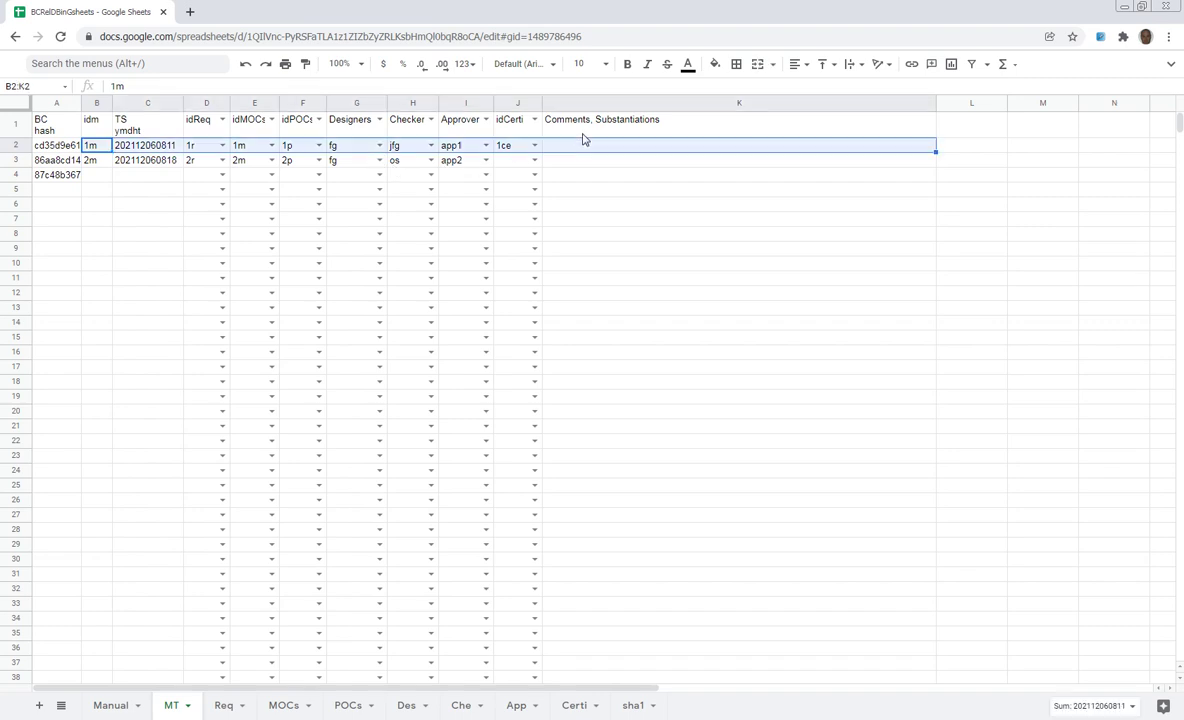
{"action": "left_click", "coordinate": [72, 146]}
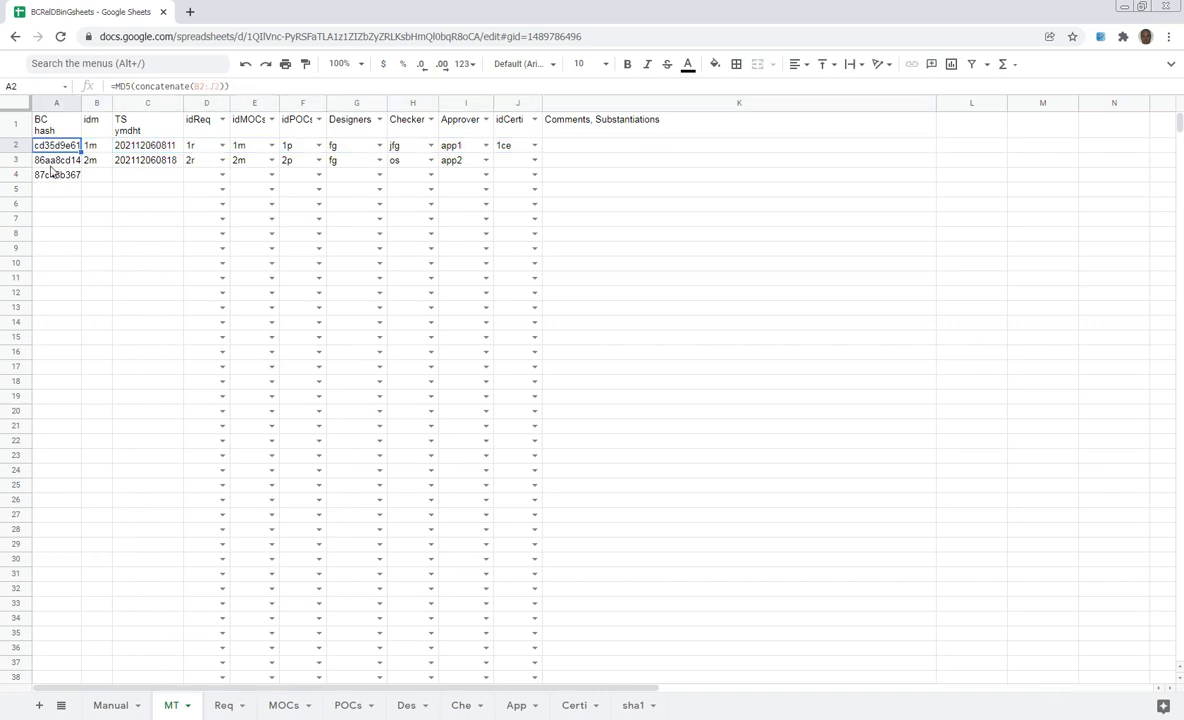
{"action": "left_click", "coordinate": [98, 160]}
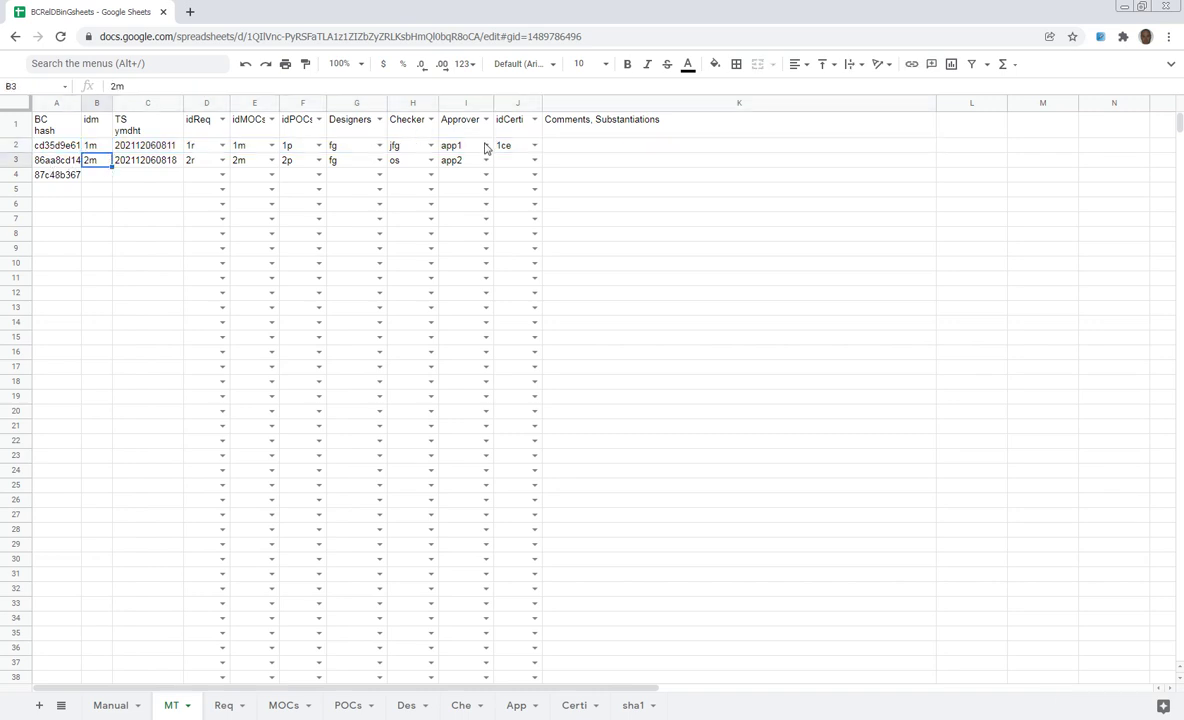
{"action": "left_click", "coordinate": [587, 162], "text": "shift"}
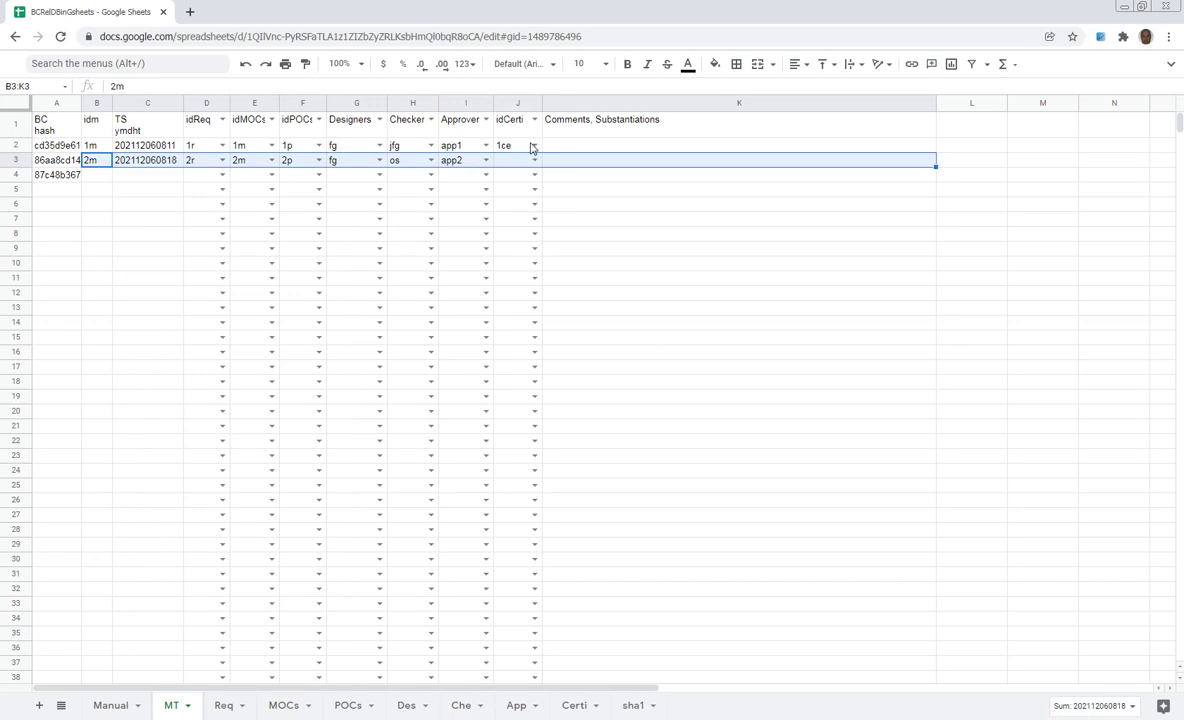
Compare the hash formulas of A2 and A3 to see how the blocks are chained, and open A3's formula.
{"action": "left_click", "coordinate": [61, 147]}
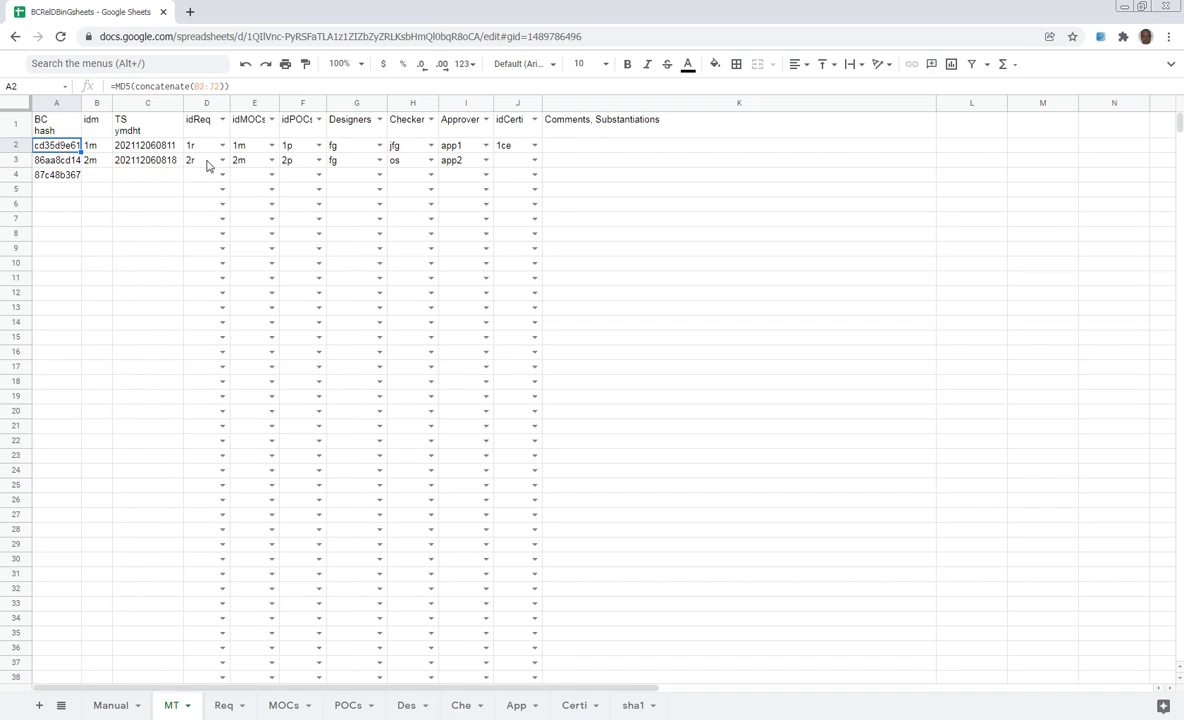
{"action": "left_click", "coordinate": [66, 159]}
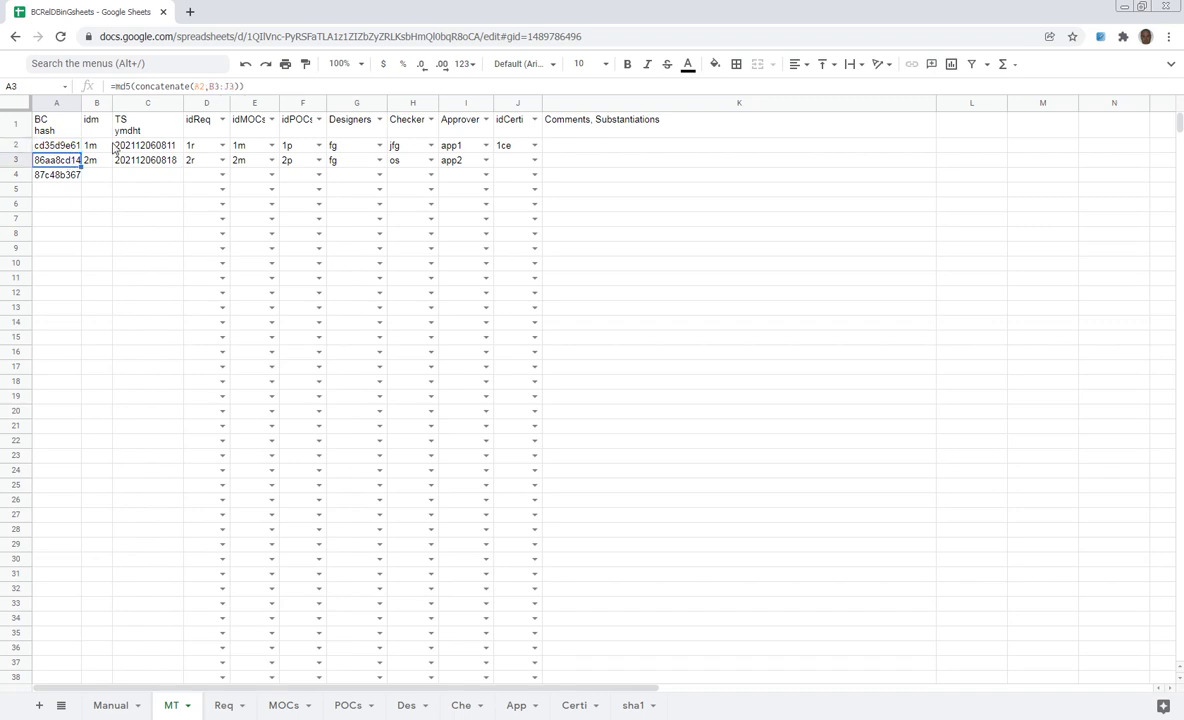
{"action": "left_click", "coordinate": [62, 145]}
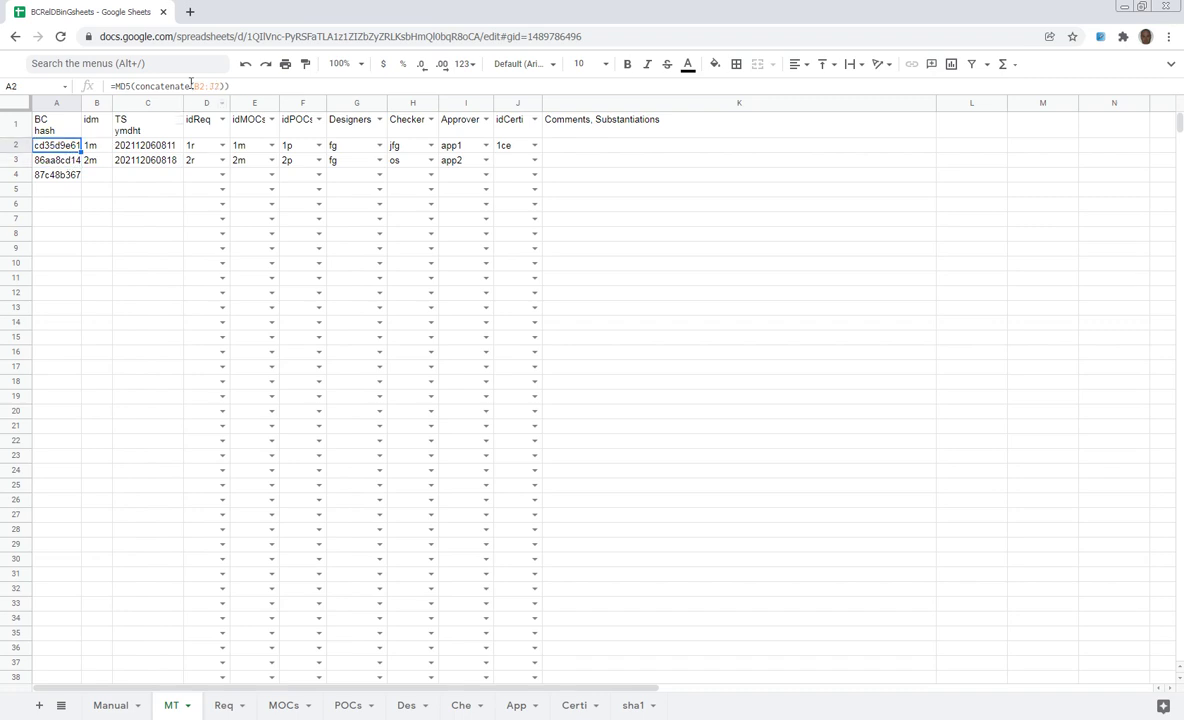
{"action": "left_click", "coordinate": [66, 159]}
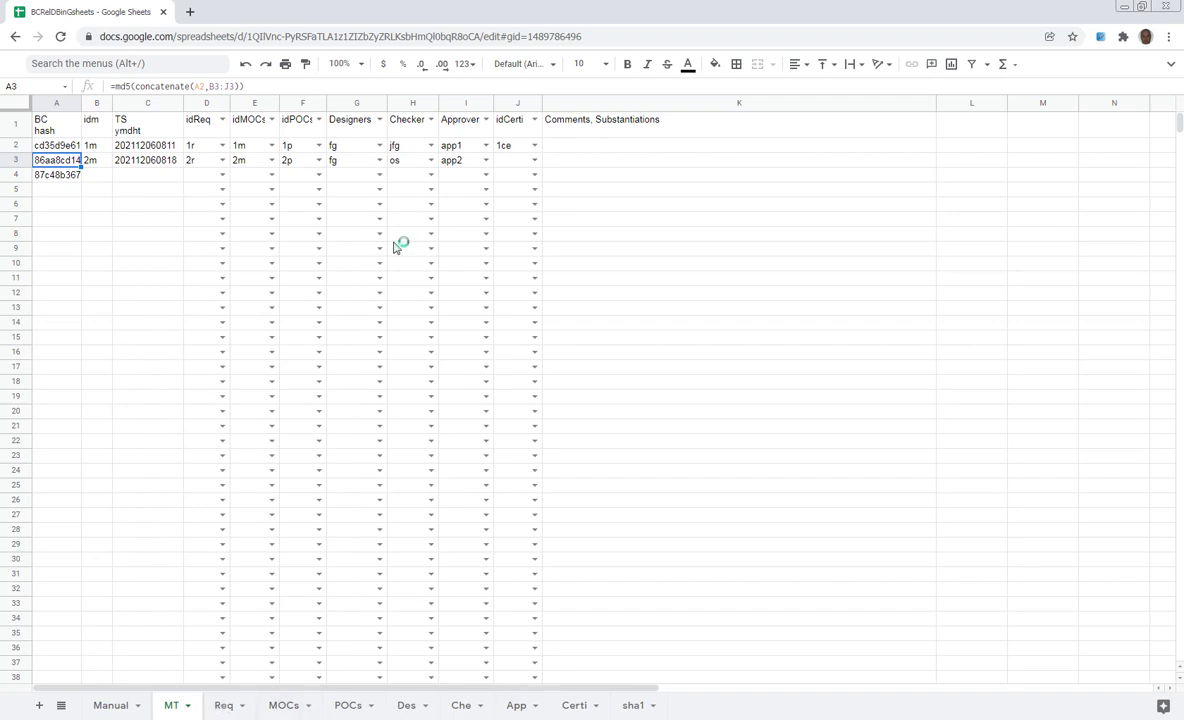
{"action": "left_click", "coordinate": [128, 87]}
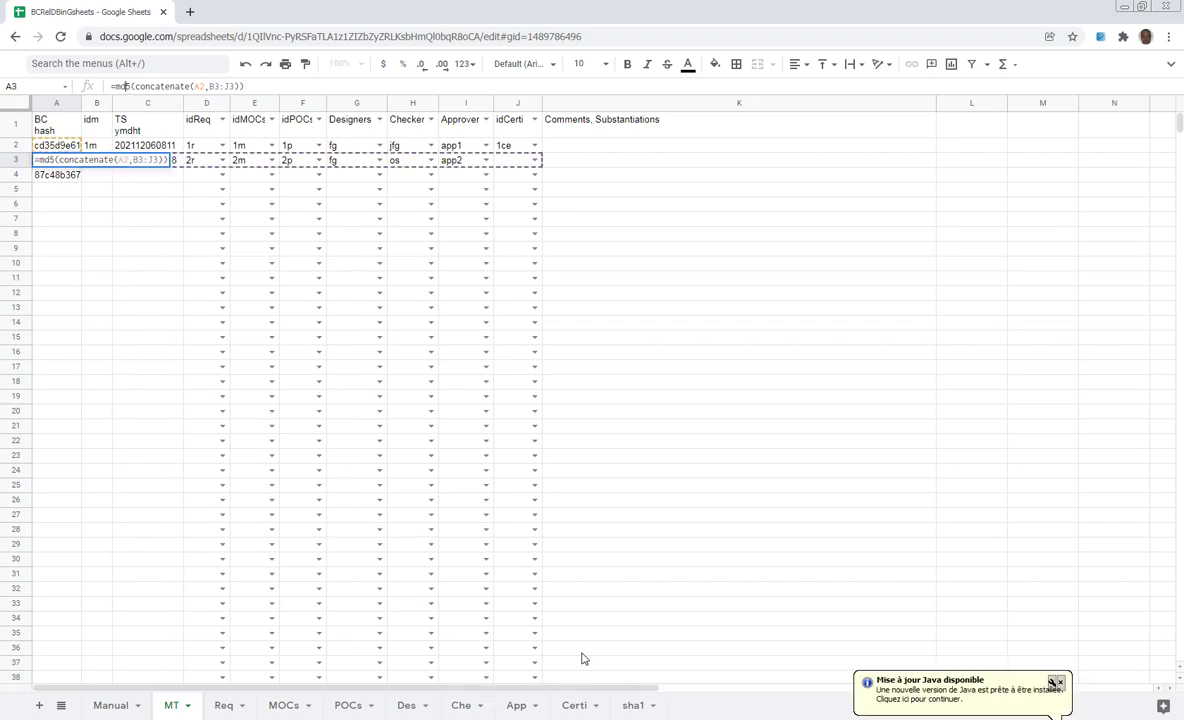
Inspect the hash formula in A1 of the sha1 sheet and return to the Manual sheet.
{"action": "left_click", "coordinate": [634, 706]}
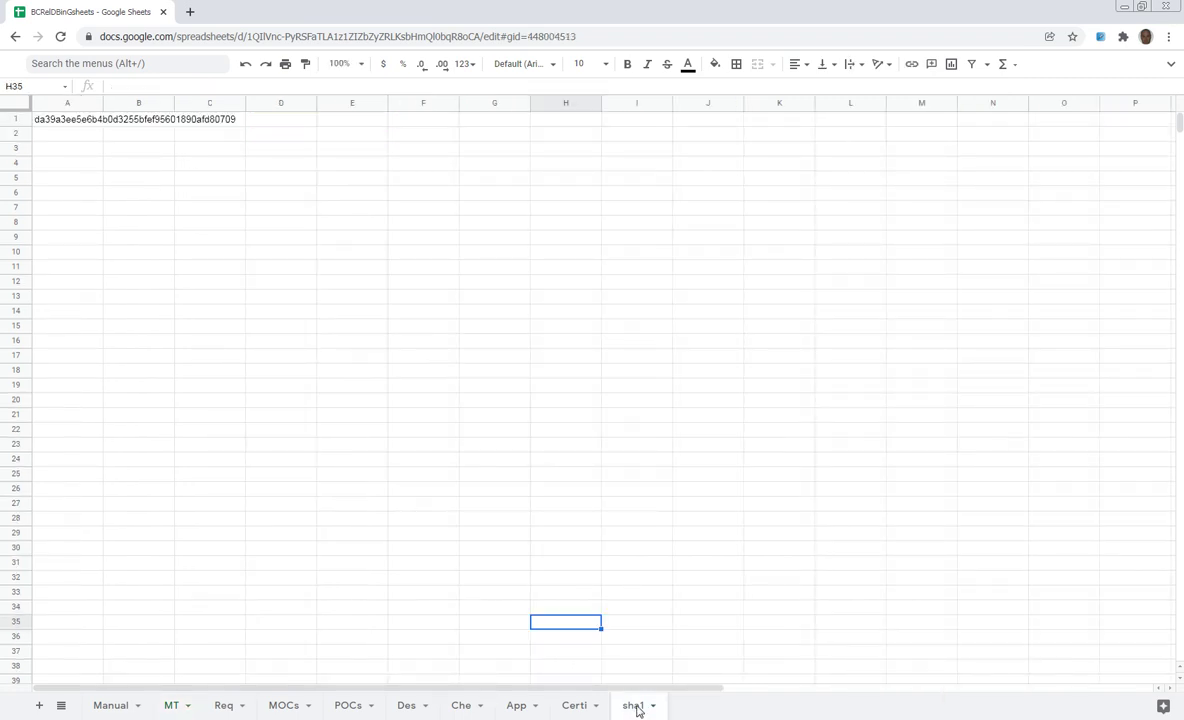
{"action": "left_click", "coordinate": [97, 120]}
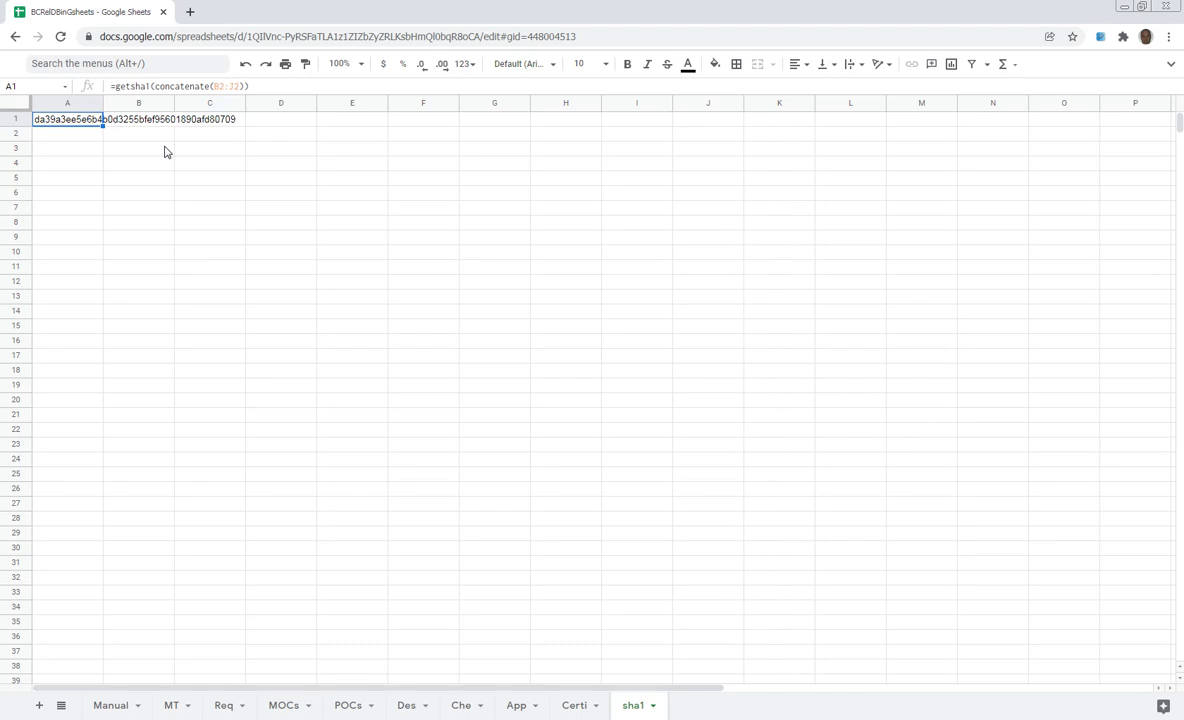
{"action": "left_click", "coordinate": [112, 706]}
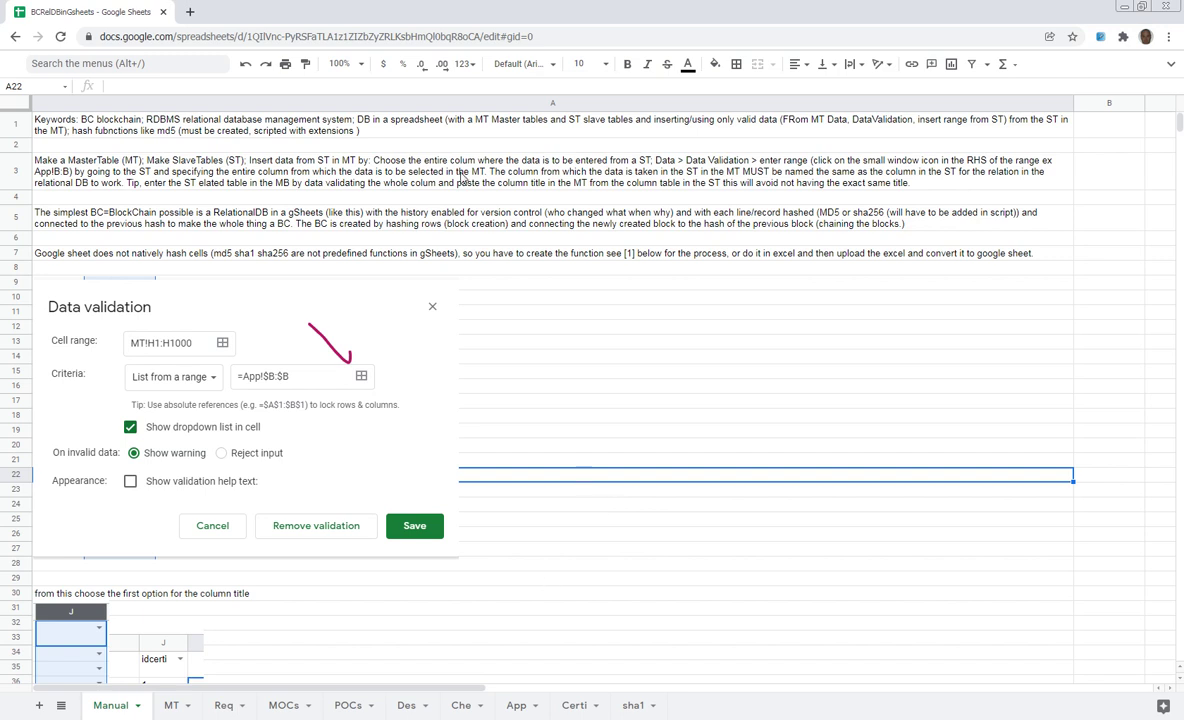
Search Google in a new browser tab for "wikipedia blockchain", open the Wikipedia Blockchain article and read its introductory definition.
{"action": "left_click", "coordinate": [190, 12]}
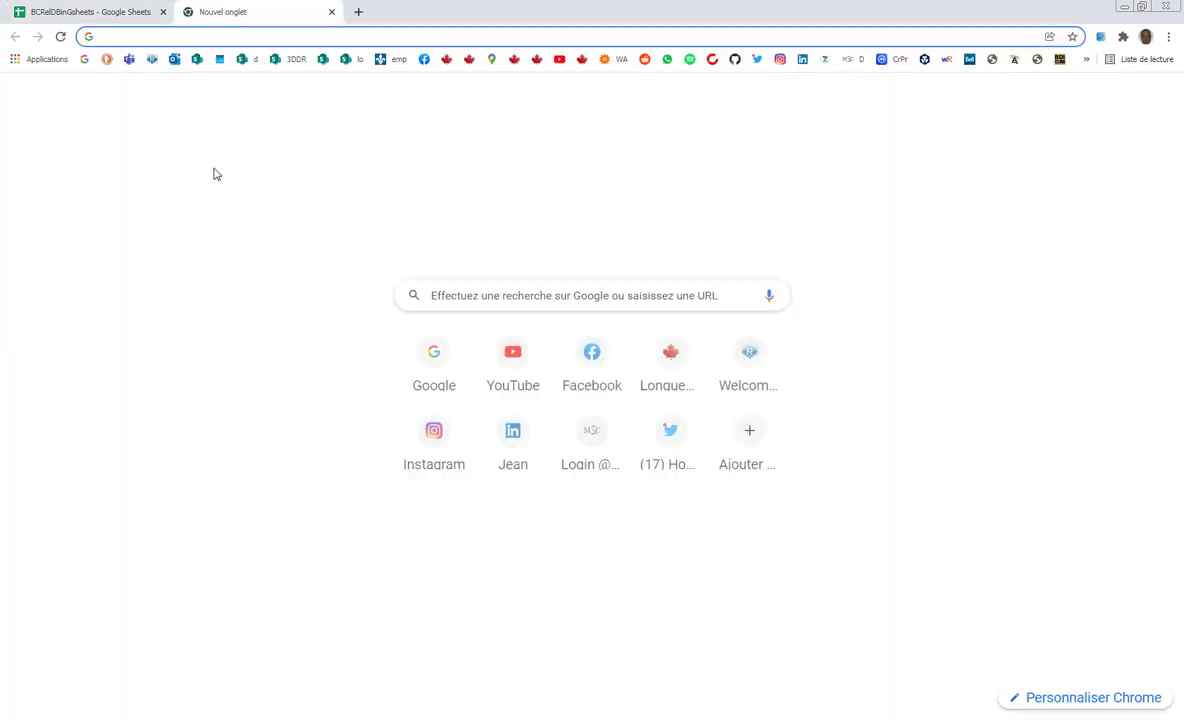
{"action": "left_click", "coordinate": [462, 295]}
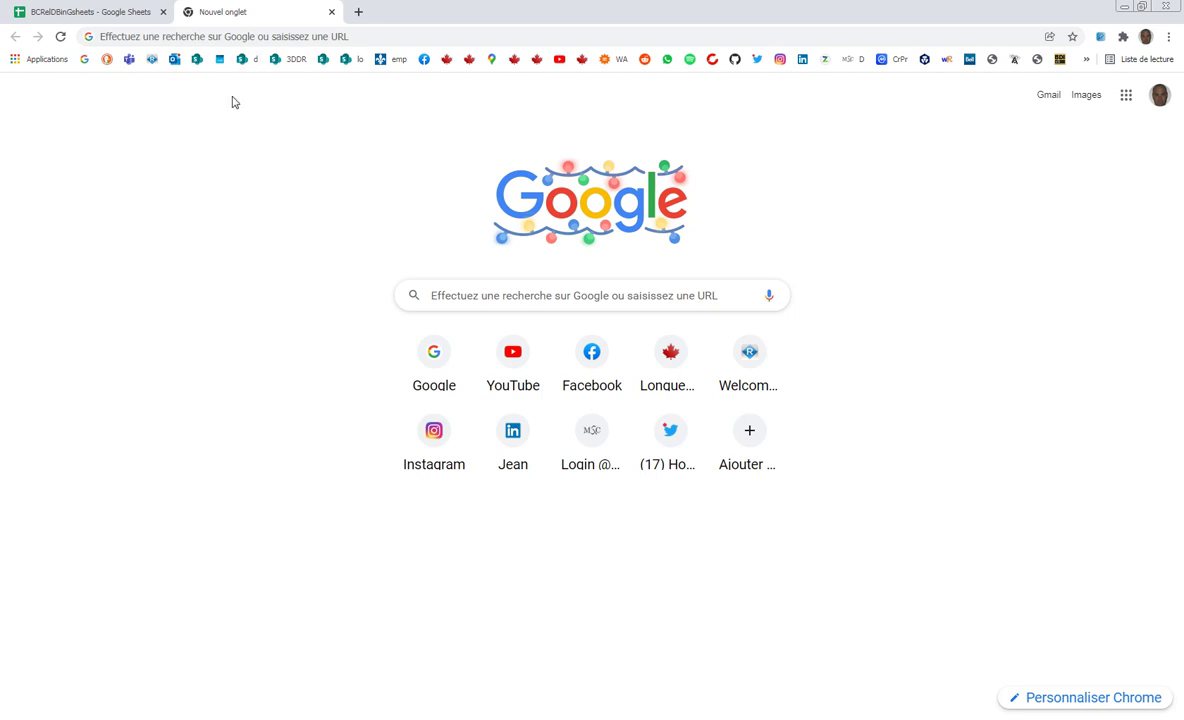
{"action": "left_click", "coordinate": [476, 297]}
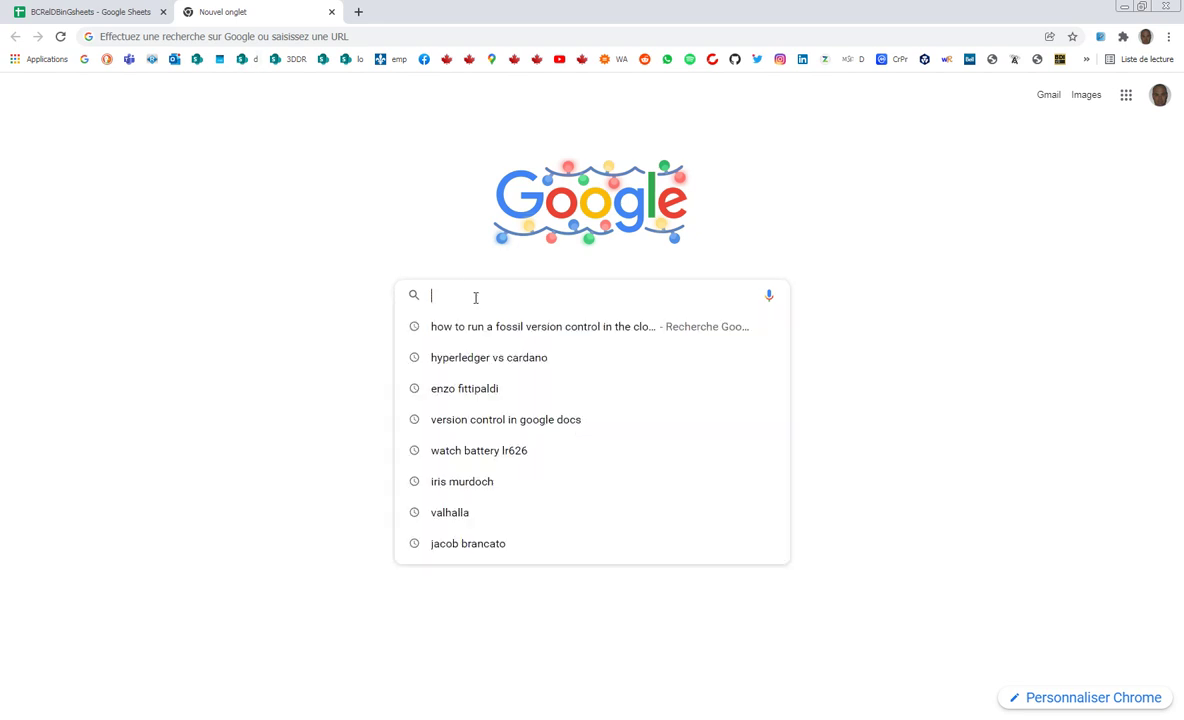
{"action": "type", "text": "wiki"}
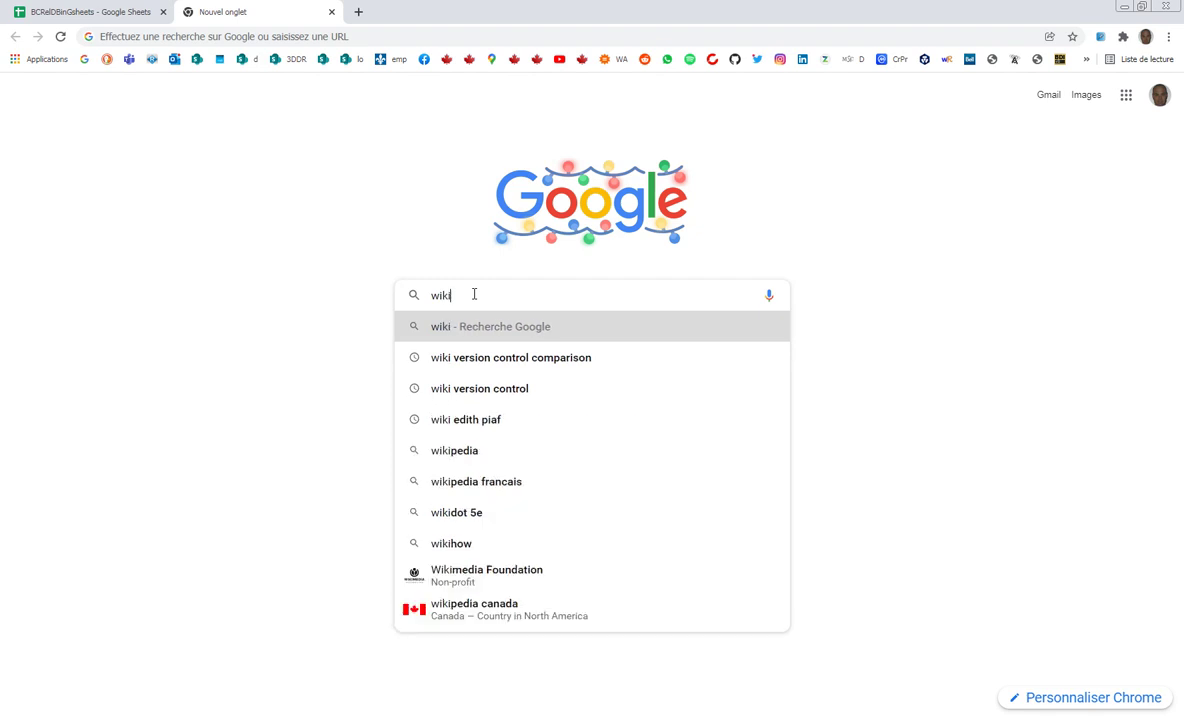
{"action": "type", "text": "pedia bloc"}
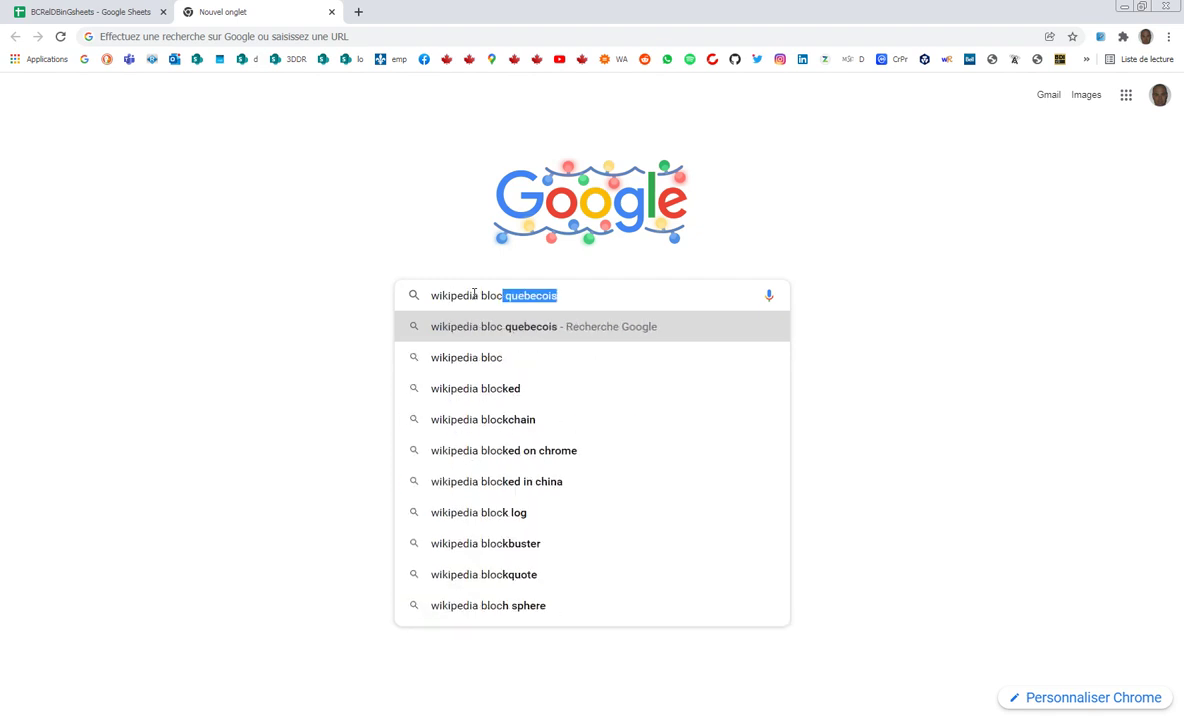
{"action": "type", "text": "kchain"}
{"action": "key", "text": "Return"}
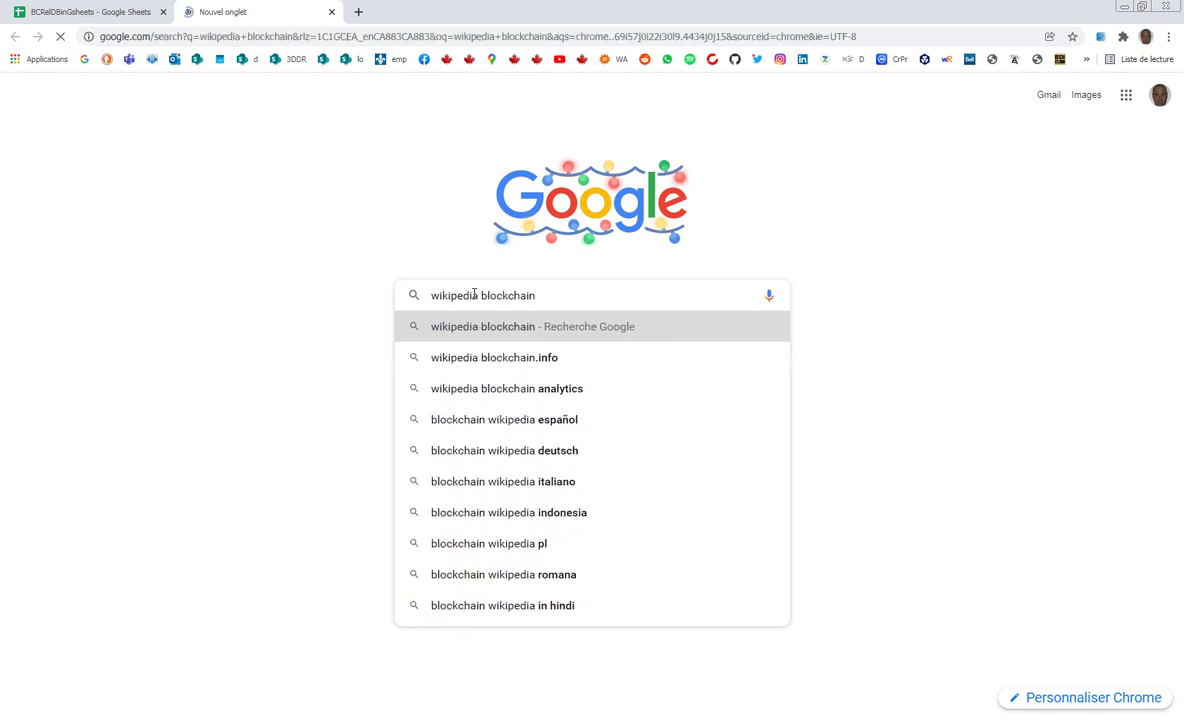
{"action": "left_click", "coordinate": [240, 218]}
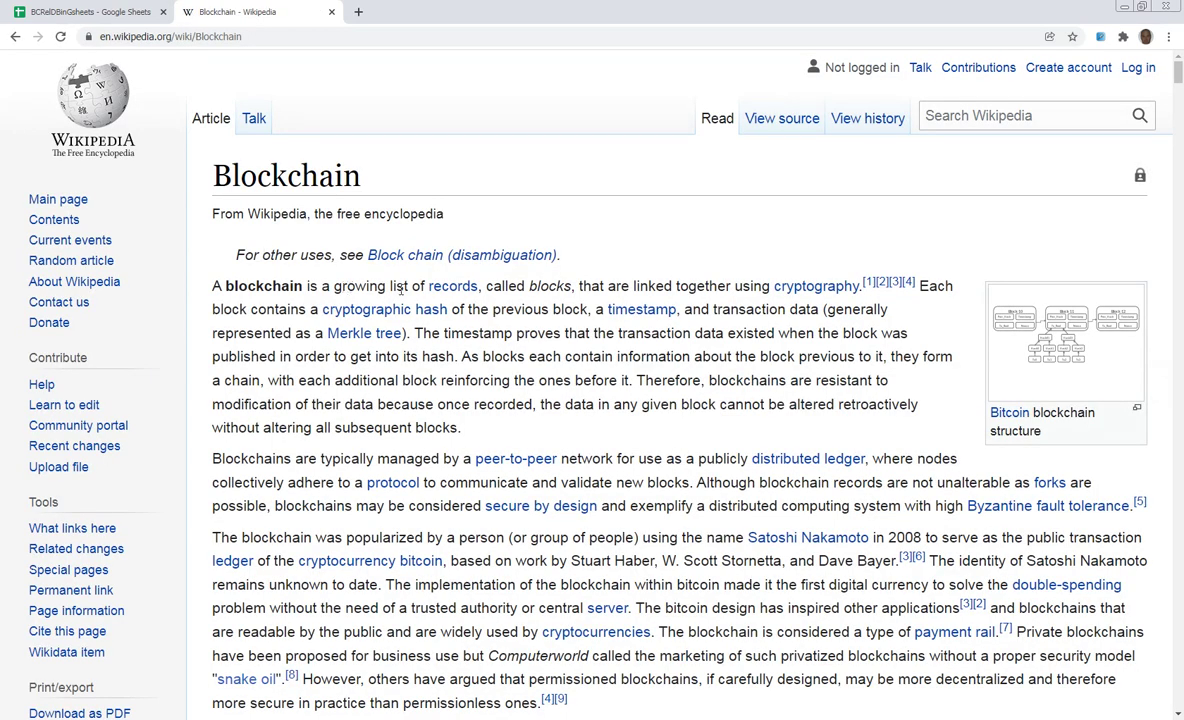
{"action": "mouse_move", "coordinate": [452, 288]}
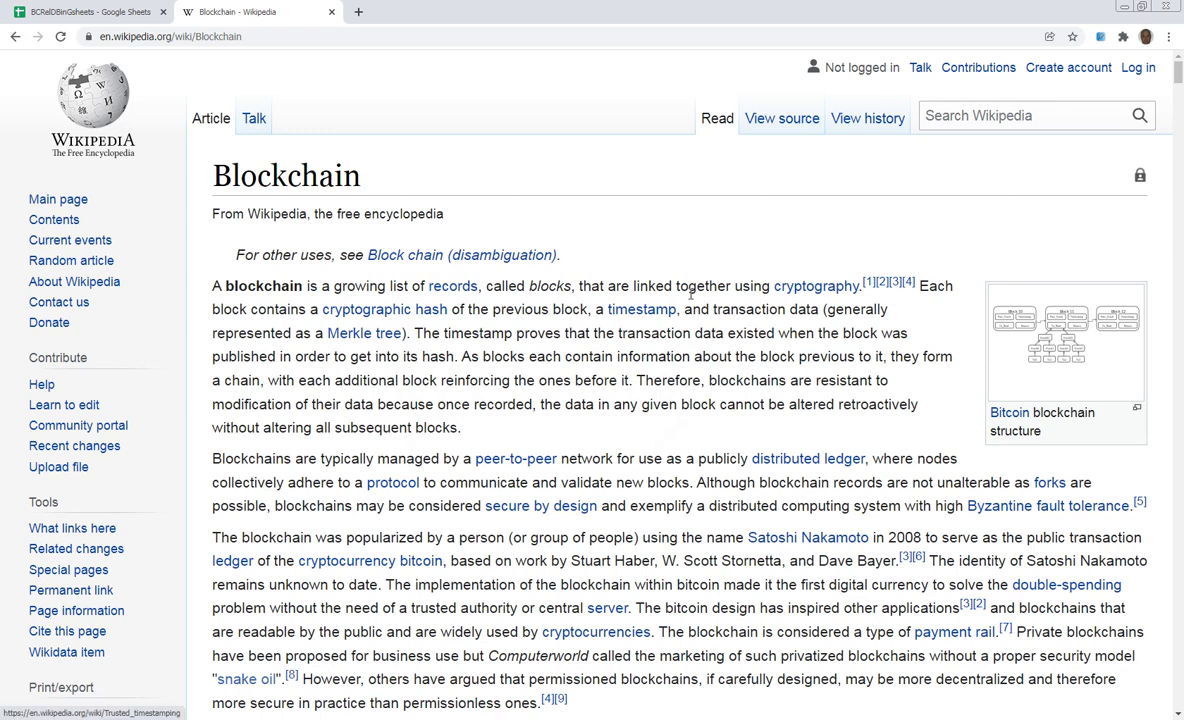
{"action": "mouse_move", "coordinate": [795, 293]}
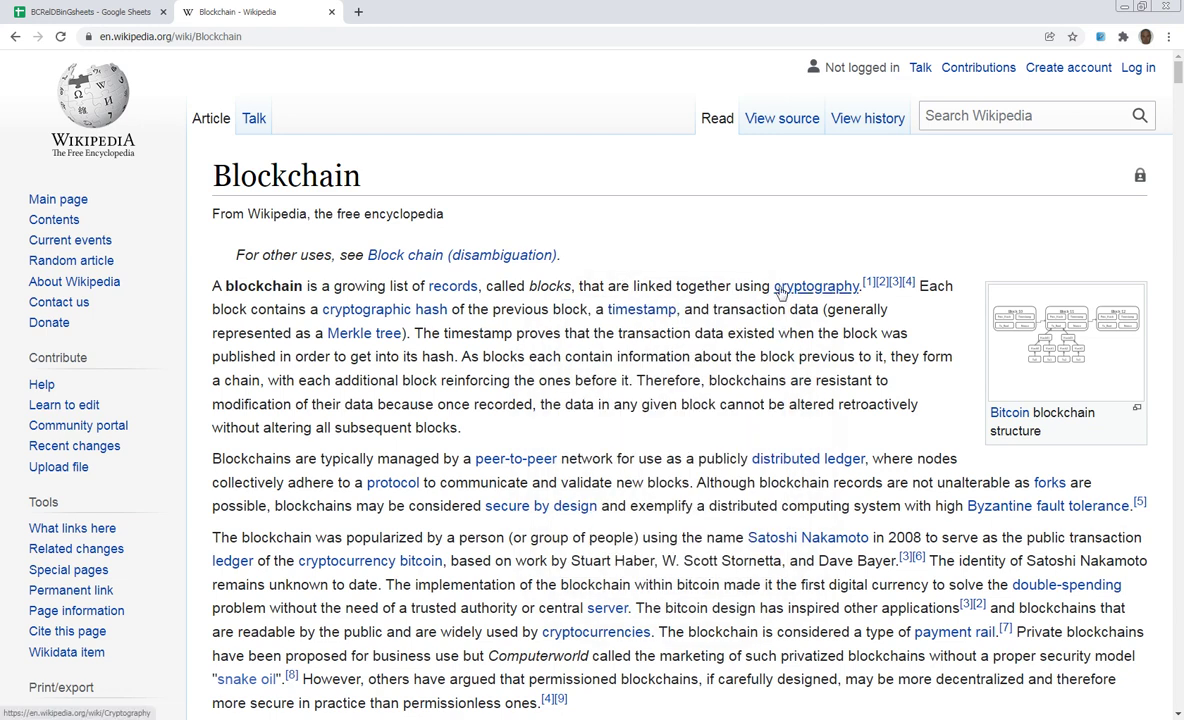
Compare Wikipedia's description of a block's contents with the timestamp column TS ymdht on the MT sheet of the spreadsheet.
{"action": "mouse_move", "coordinate": [430, 314]}
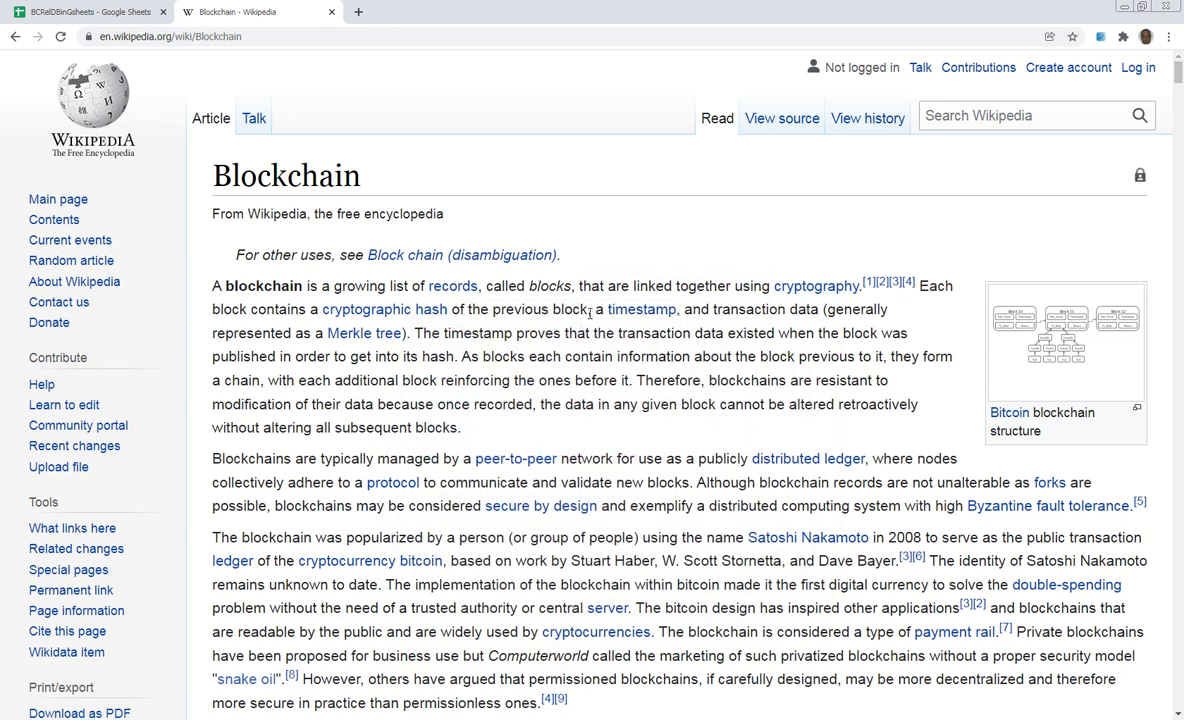
{"action": "left_click", "coordinate": [124, 13]}
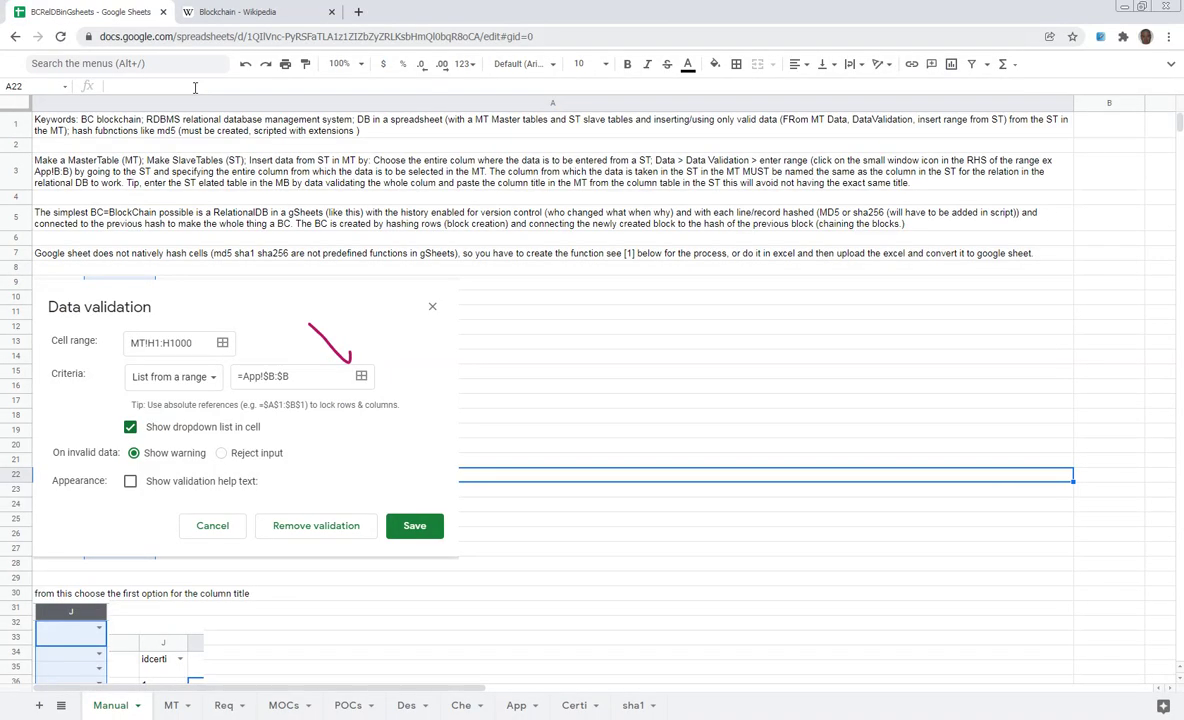
{"action": "left_click", "coordinate": [168, 706]}
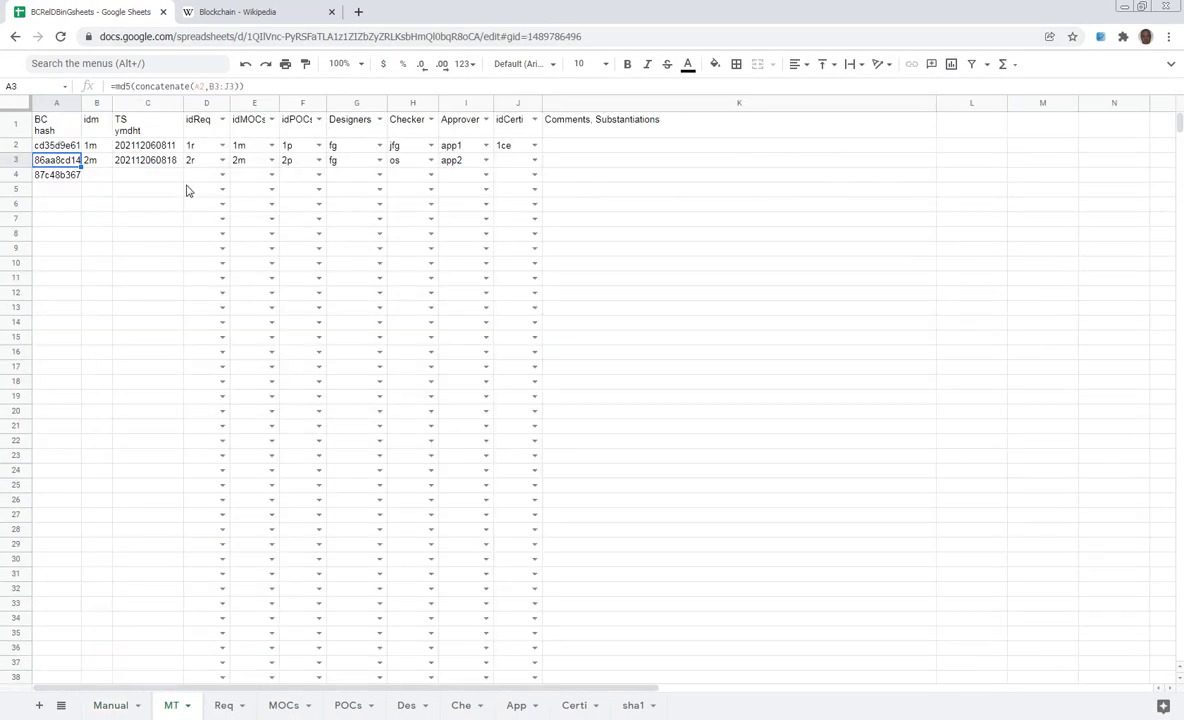
{"action": "left_click", "coordinate": [101, 149]}
{"action": "left_click", "coordinate": [136, 126]}
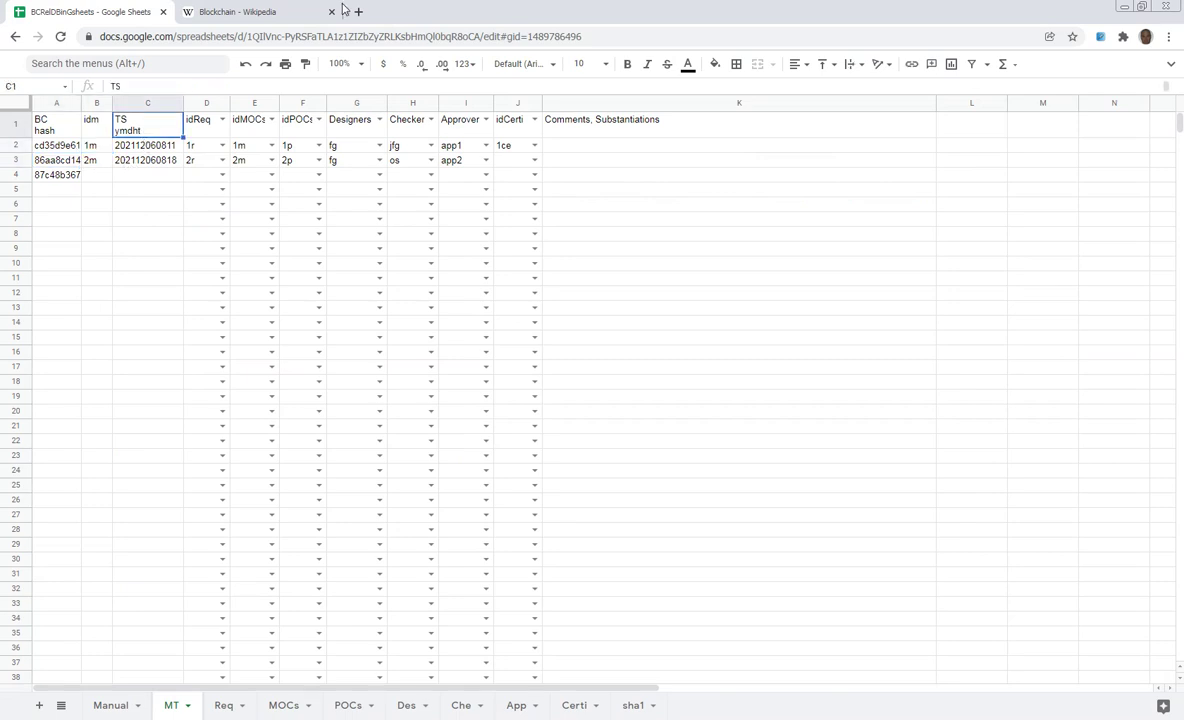
{"action": "left_click", "coordinate": [290, 12]}
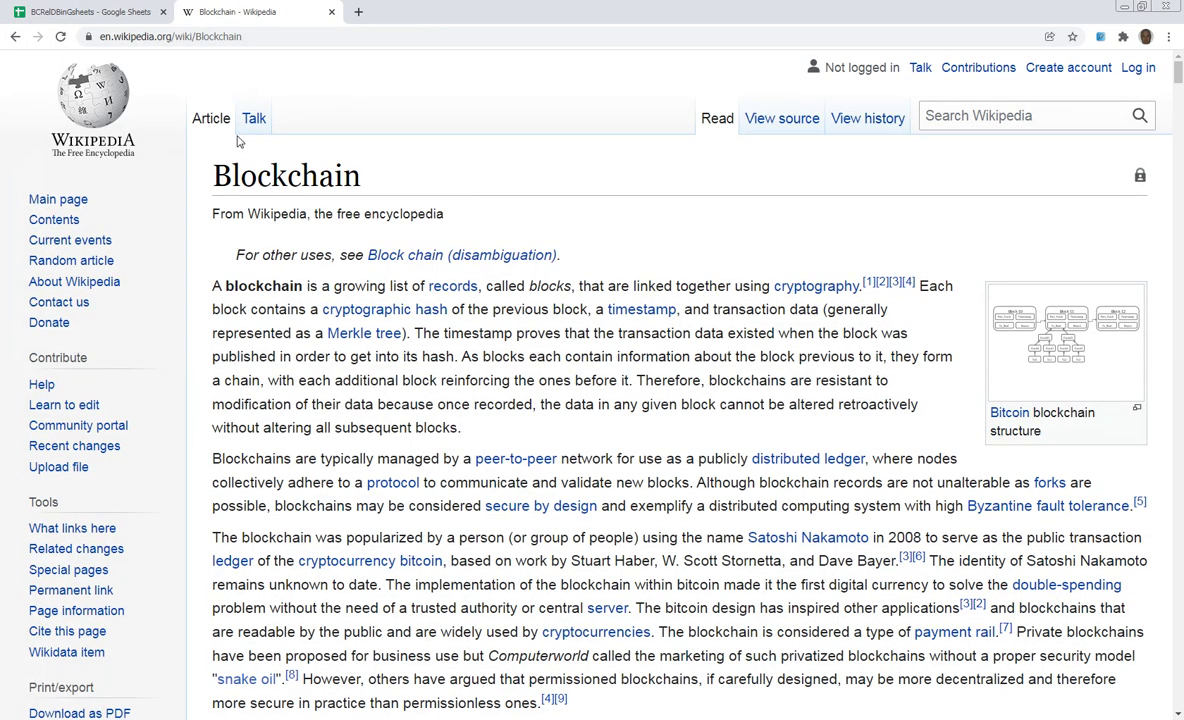
{"action": "key", "text": "ctrl+shift+Tab"}
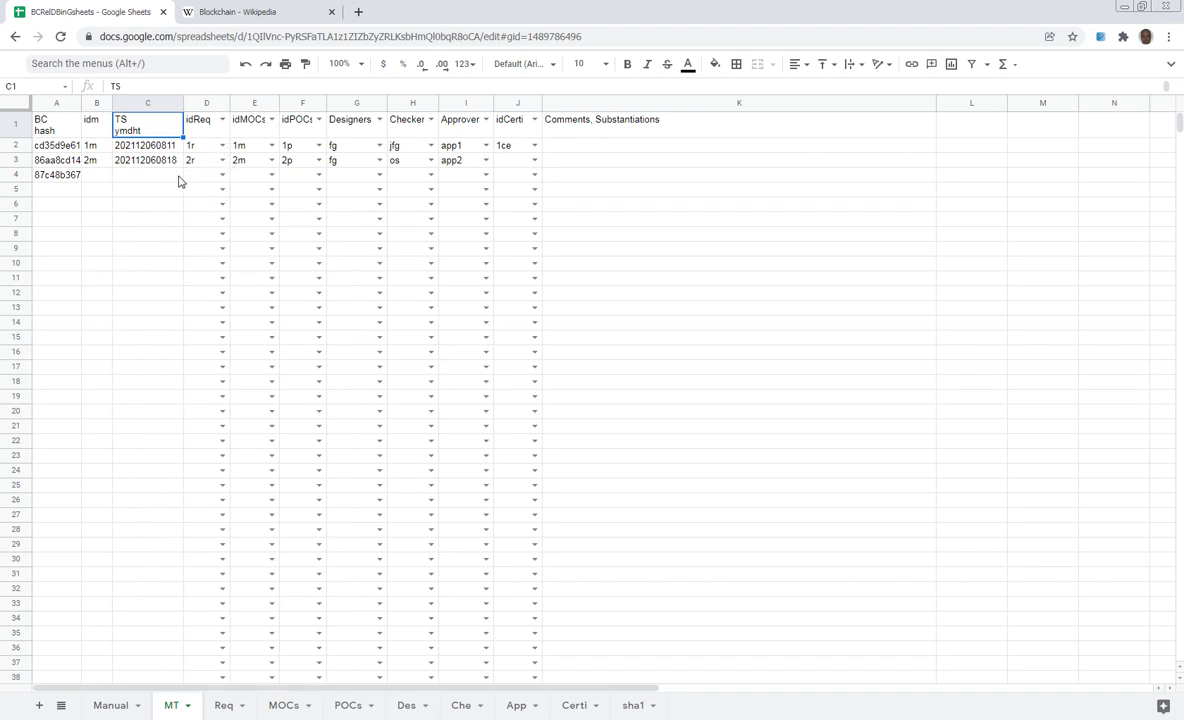
Read through the Manual sheet from the data validation instructions down to the MD5 and SHA1 script code.
{"action": "left_click", "coordinate": [112, 706]}
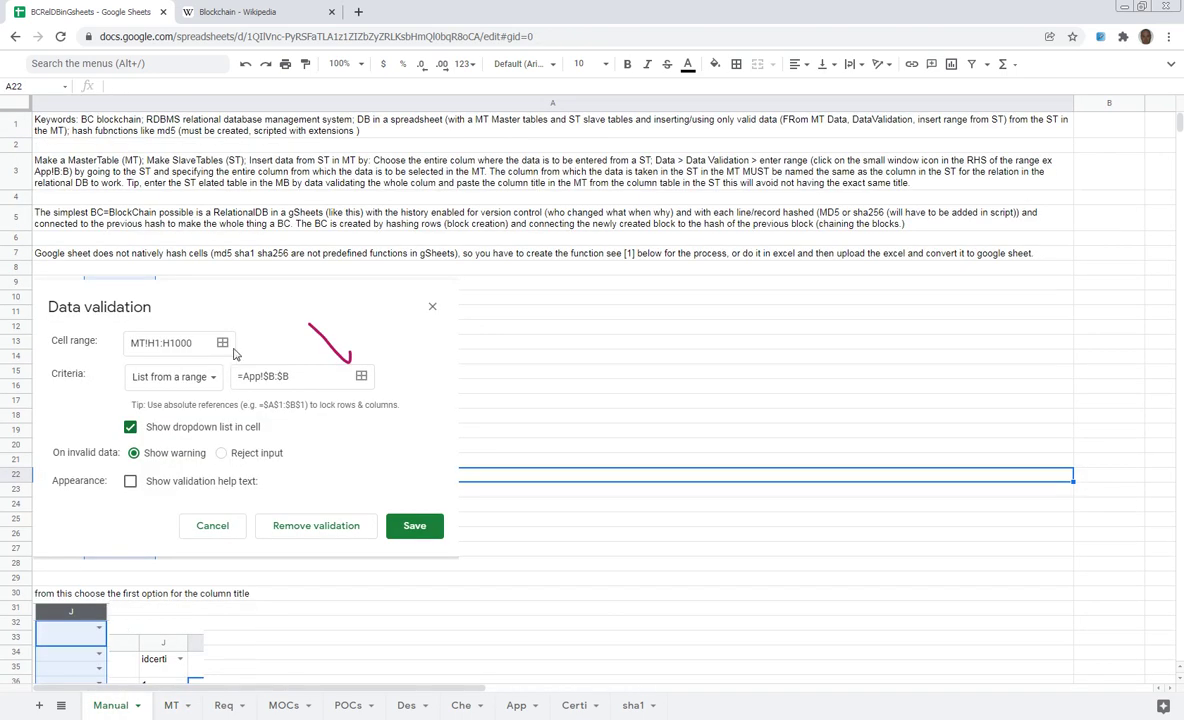
{"action": "left_click", "coordinate": [604, 324]}
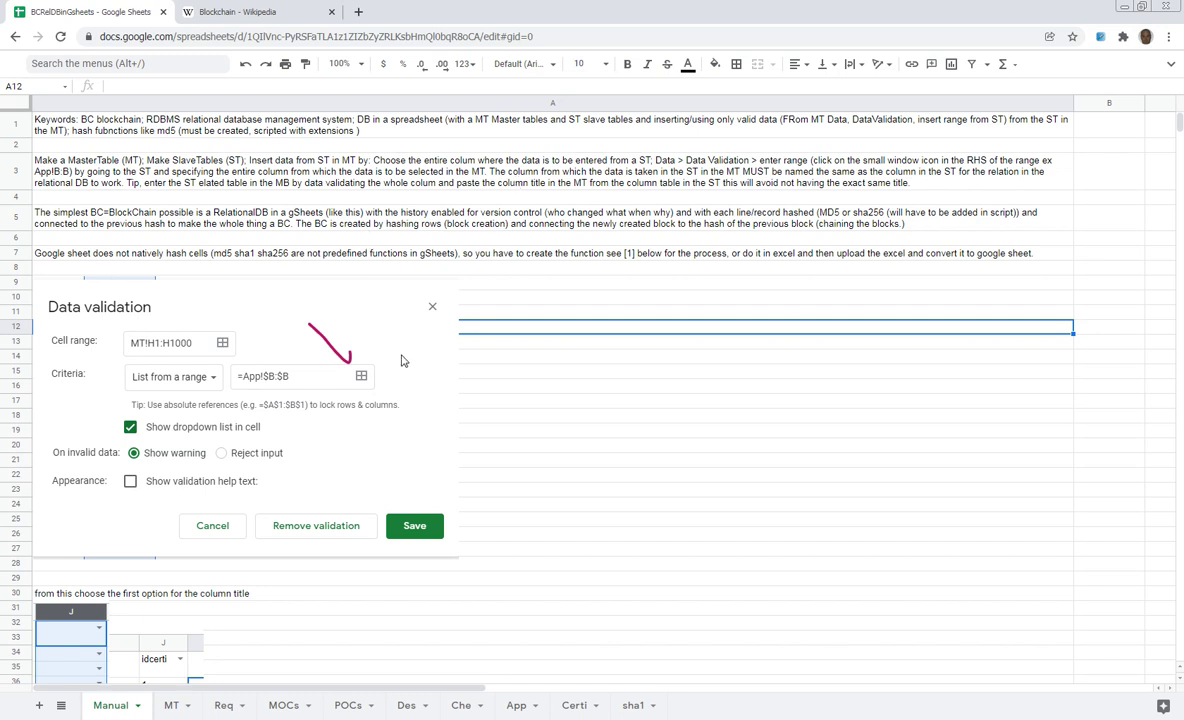
{"action": "scroll", "coordinate": [403, 360], "scroll_direction": "down", "scroll_amount": 5}
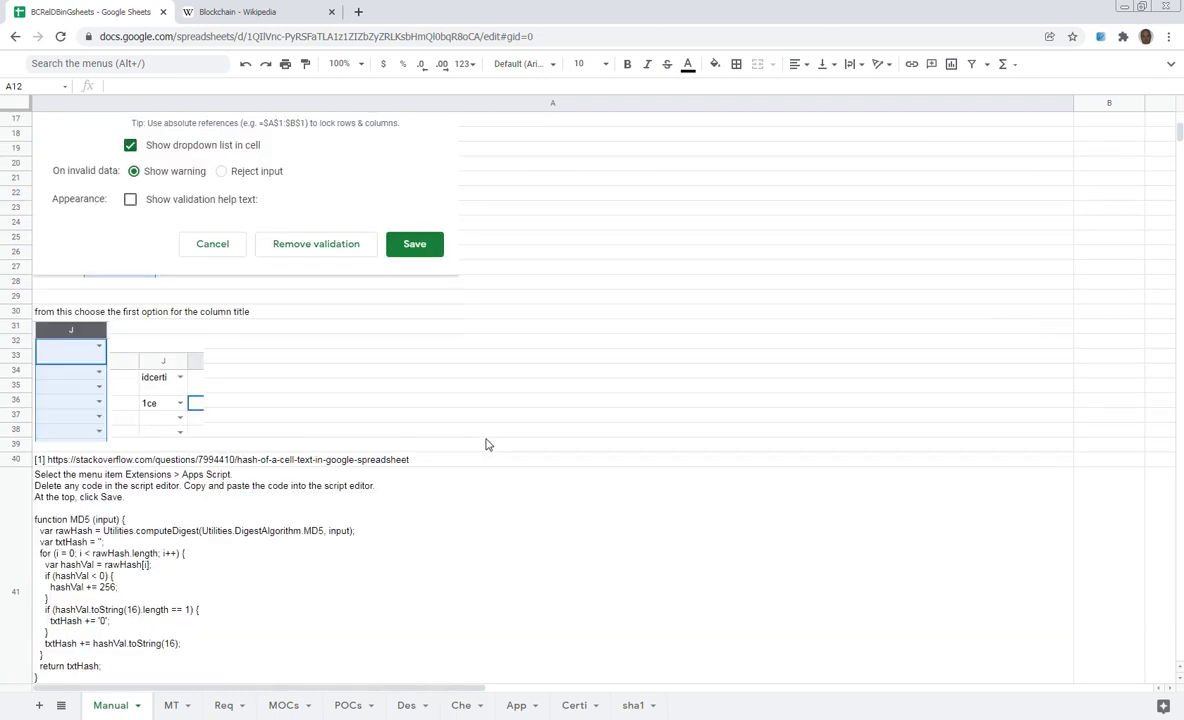
{"action": "scroll", "coordinate": [486, 444], "scroll_direction": "down", "scroll_amount": 3}
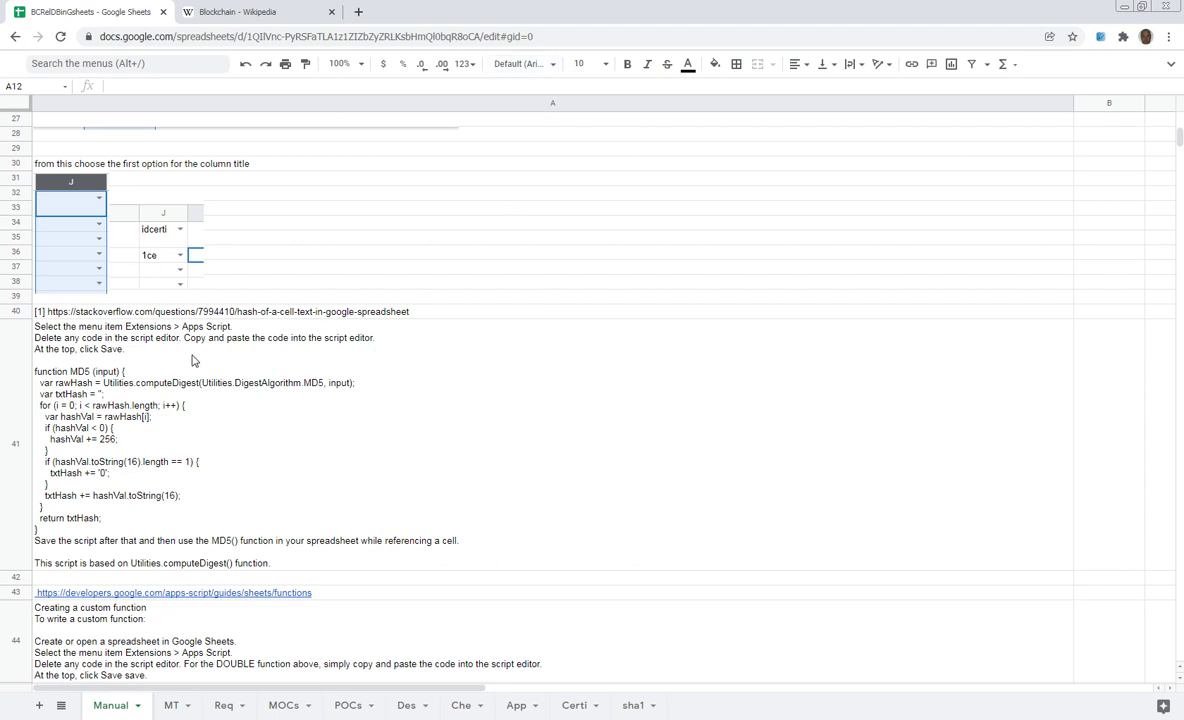
{"action": "scroll", "coordinate": [84, 387], "scroll_direction": "down", "scroll_amount": 1}
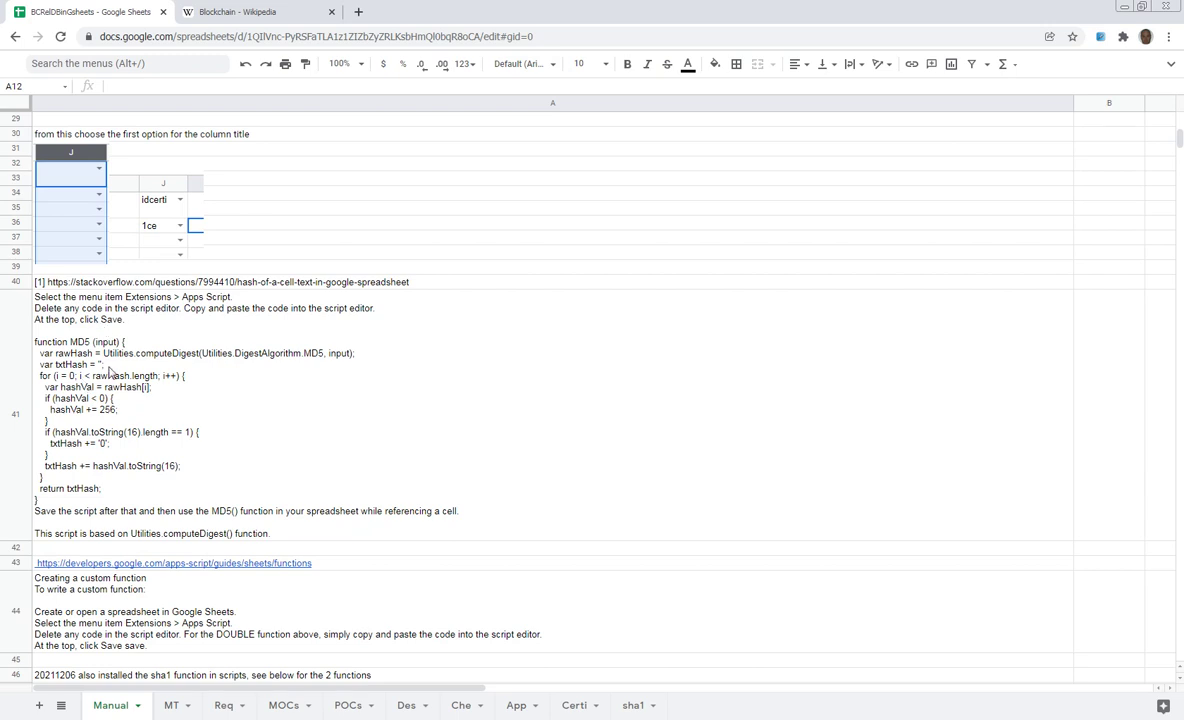
{"action": "scroll", "coordinate": [110, 385], "scroll_direction": "down", "scroll_amount": 2}
{"action": "scroll", "coordinate": [140, 490], "scroll_direction": "down", "scroll_amount": 2}
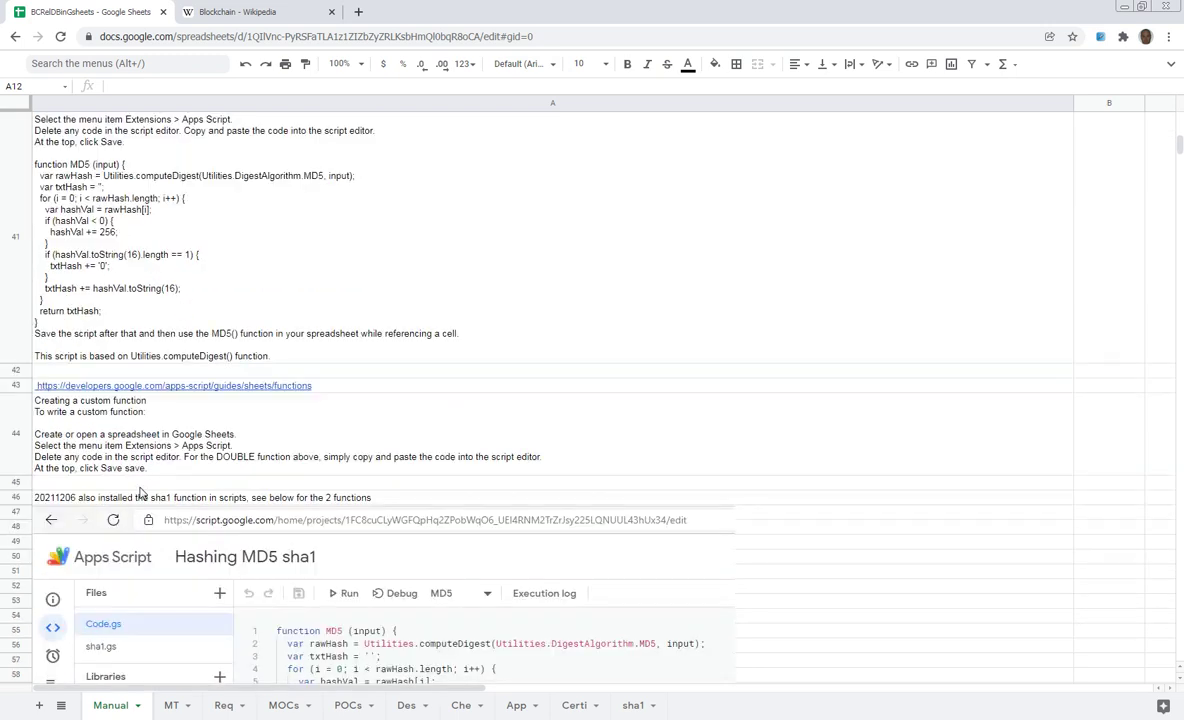
{"action": "scroll", "coordinate": [140, 490], "scroll_direction": "down", "scroll_amount": 3}
{"action": "scroll", "coordinate": [143, 480], "scroll_direction": "down", "scroll_amount": 3}
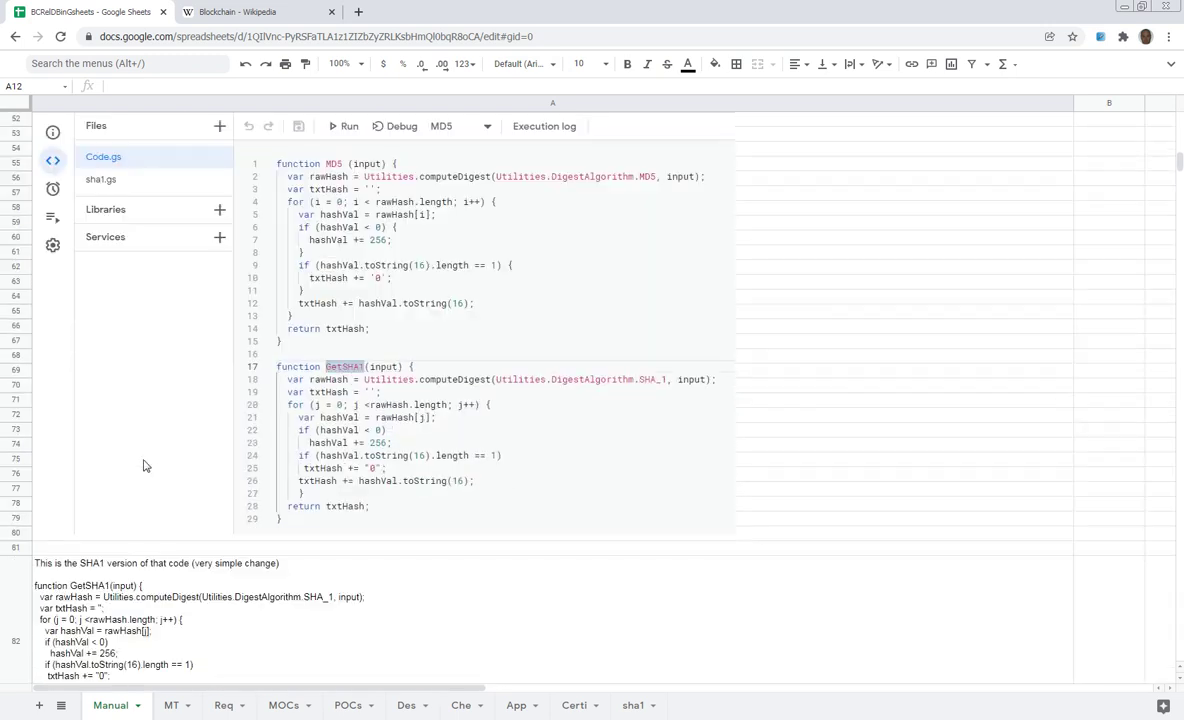
{"action": "scroll", "coordinate": [143, 465], "scroll_direction": "down", "scroll_amount": 3}
Review the Manual sheet's custom function instructions and select the Apps Script image showing the MD5 and GetSHA1 functions.
{"action": "scroll", "coordinate": [142, 470], "scroll_direction": "up", "scroll_amount": 5}
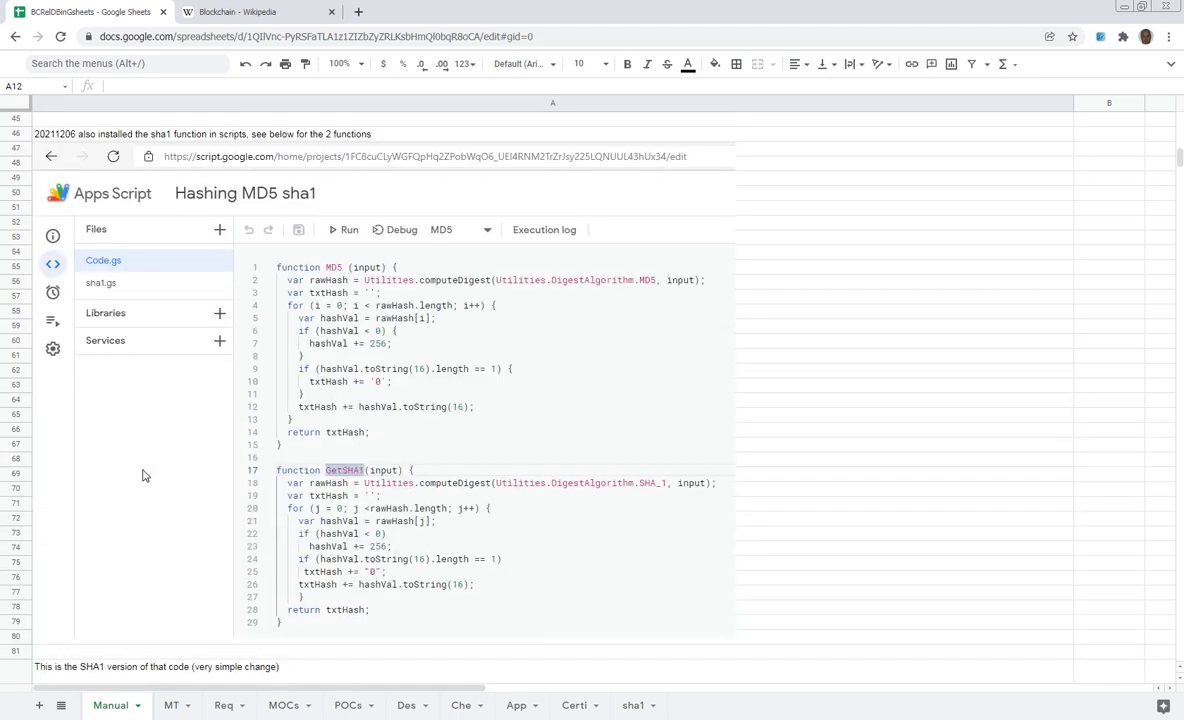
{"action": "scroll", "coordinate": [150, 450], "scroll_direction": "up", "scroll_amount": 2}
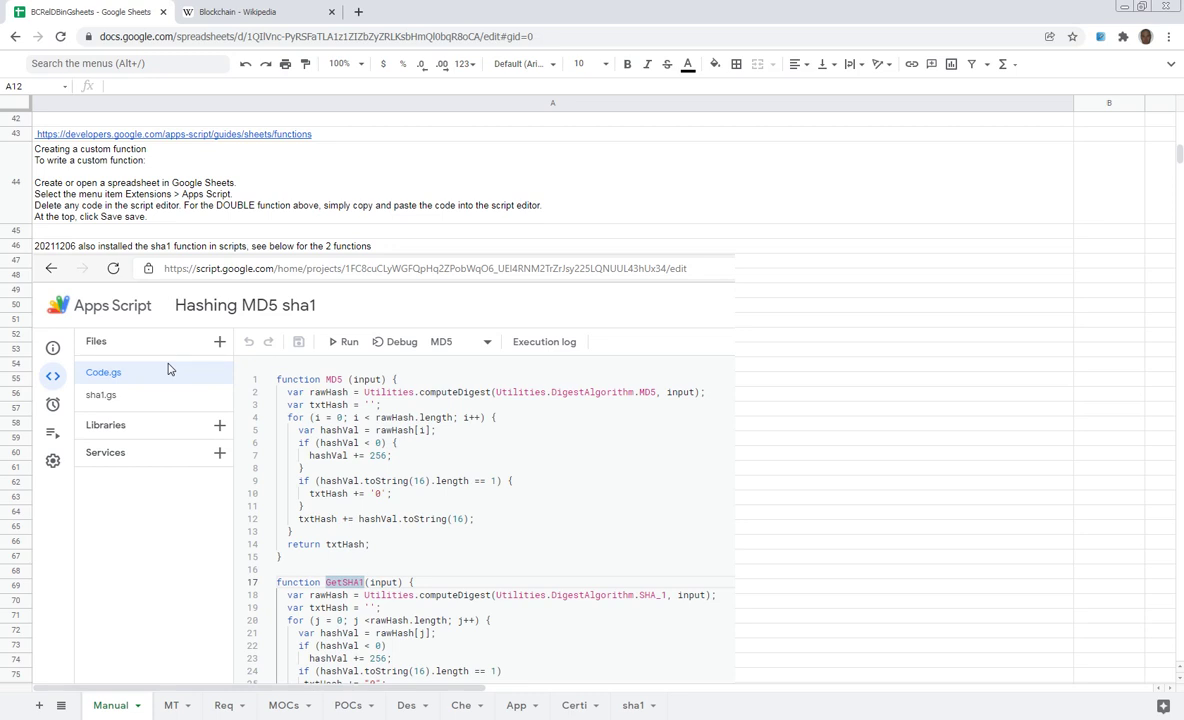
{"action": "scroll", "coordinate": [168, 370], "scroll_direction": "up", "scroll_amount": 3}
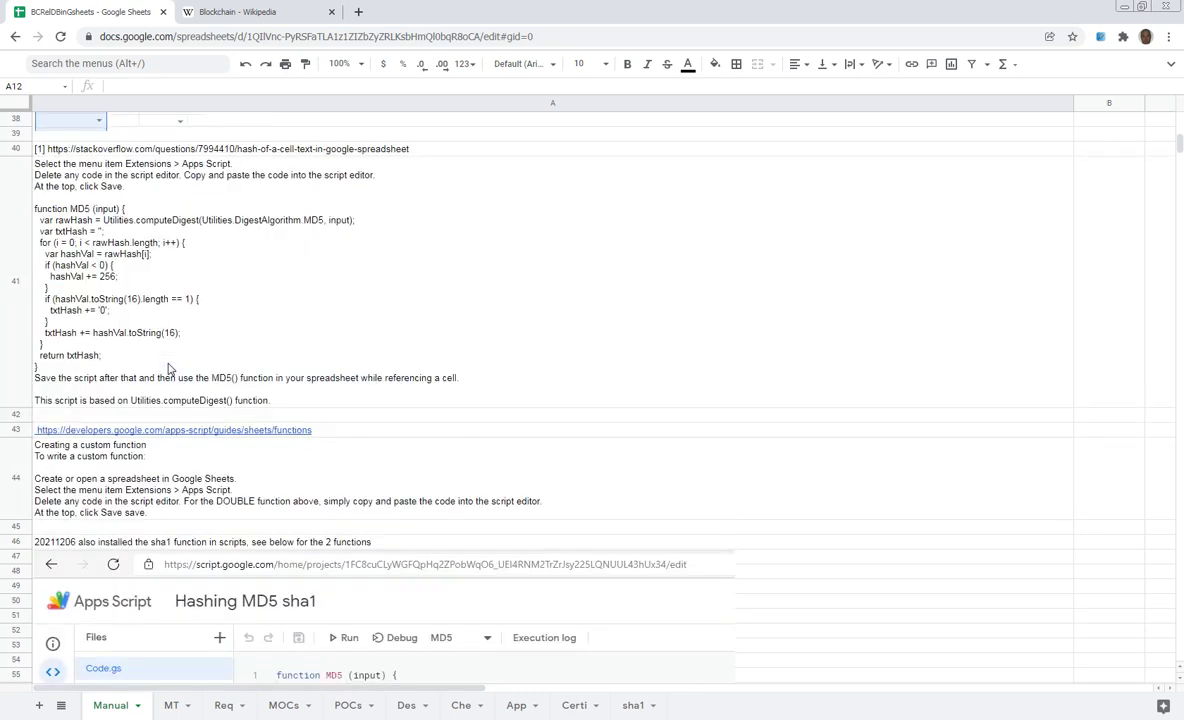
{"action": "scroll", "coordinate": [168, 368], "scroll_direction": "up", "scroll_amount": 1}
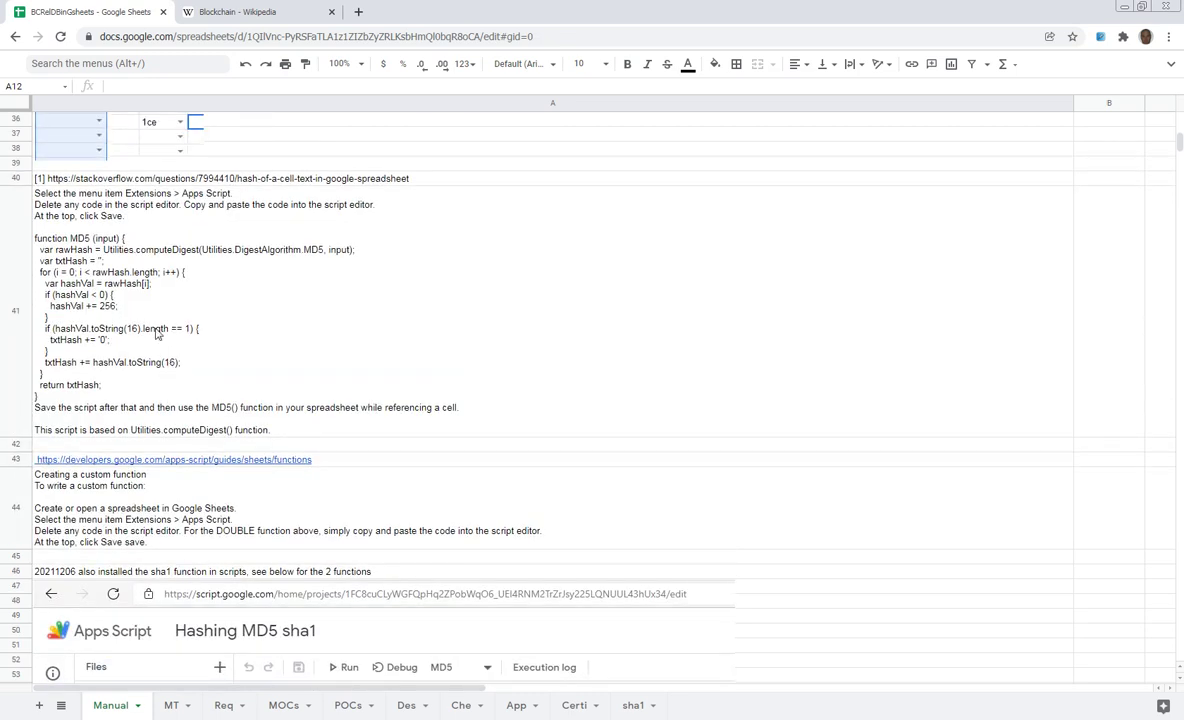
{"action": "scroll", "coordinate": [157, 335], "scroll_direction": "down", "scroll_amount": 1}
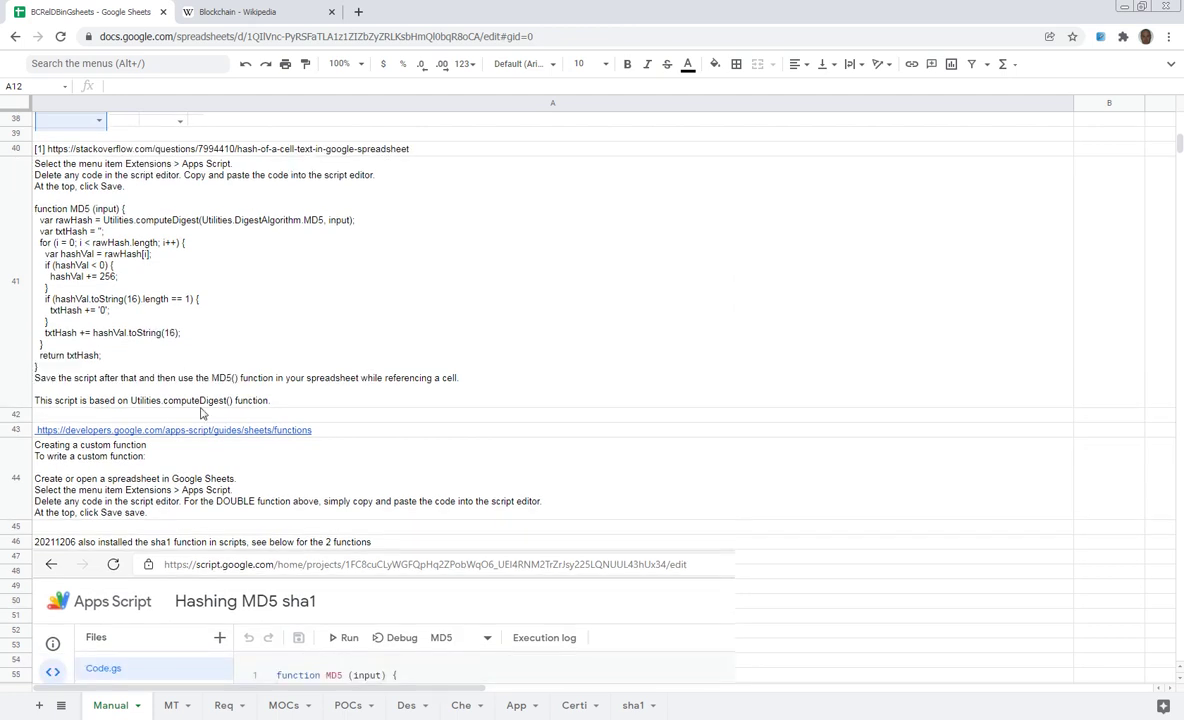
{"action": "scroll", "coordinate": [200, 412], "scroll_direction": "down", "scroll_amount": 1}
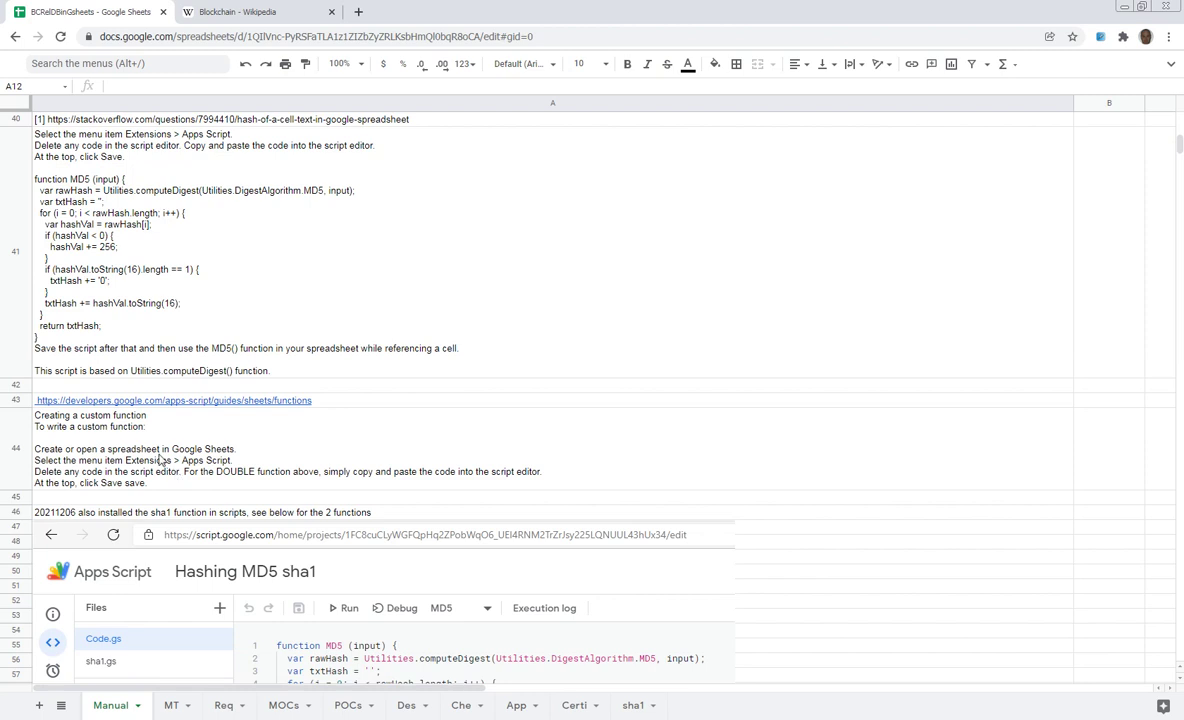
{"action": "scroll", "coordinate": [200, 440], "scroll_direction": "down", "scroll_amount": 2}
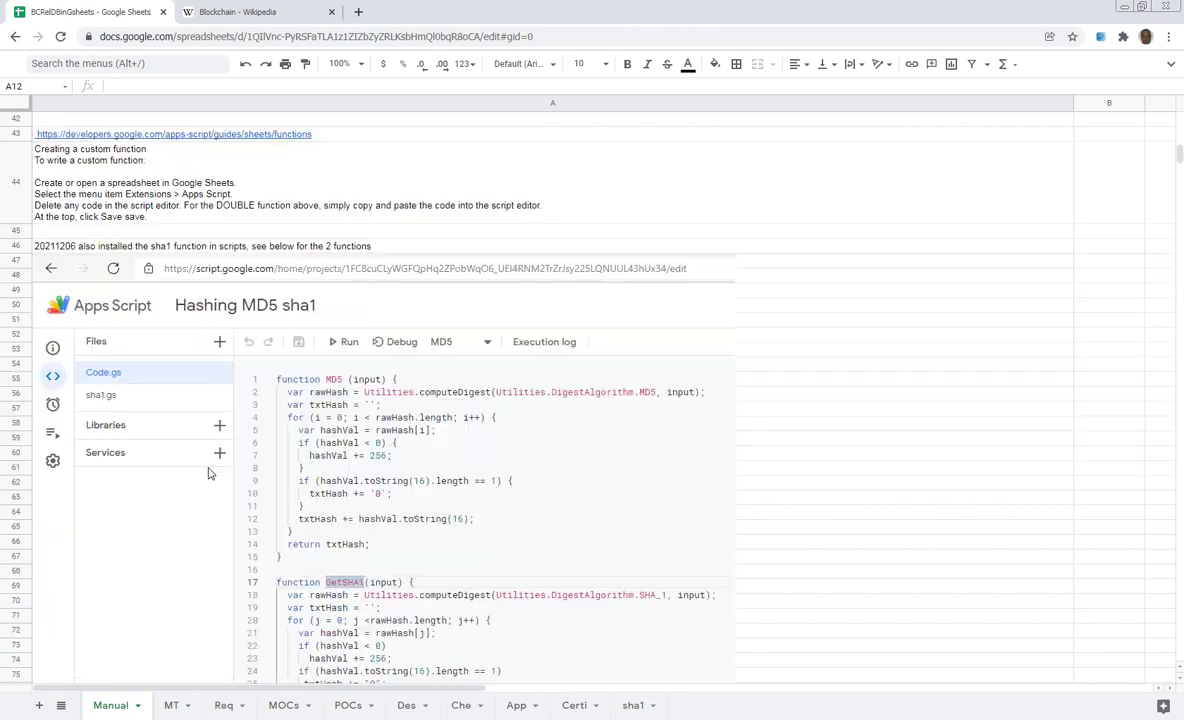
{"action": "scroll", "coordinate": [212, 425], "scroll_direction": "down", "scroll_amount": 1}
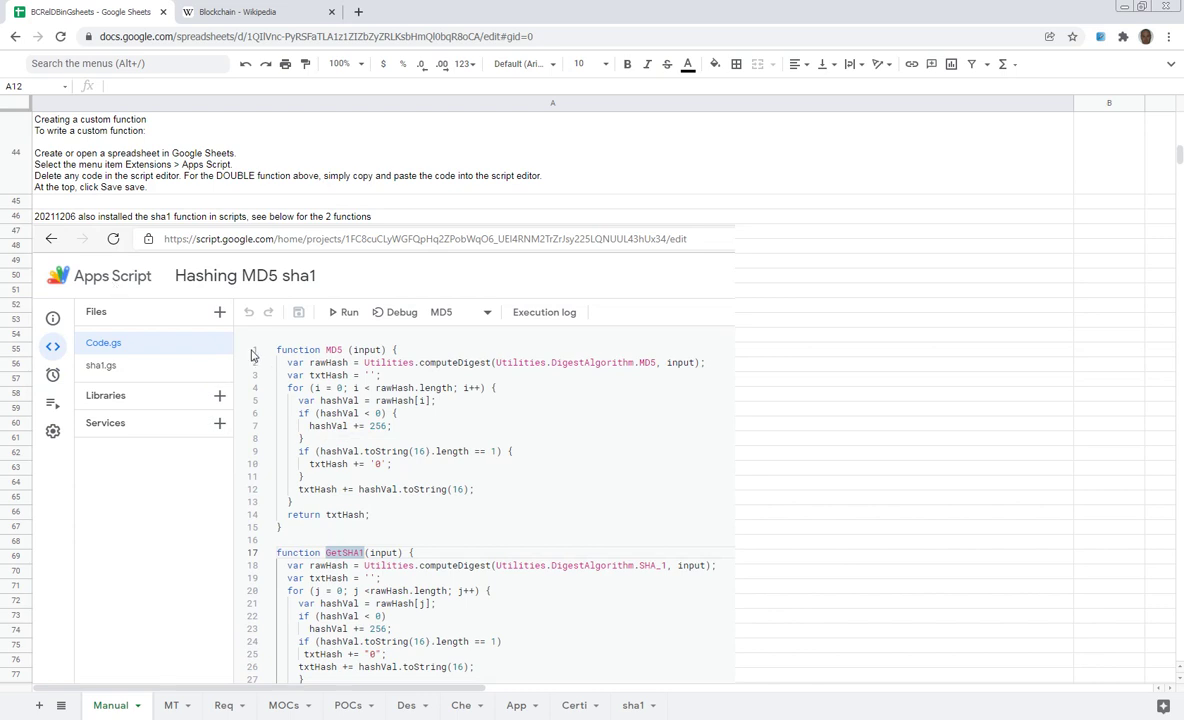
{"action": "left_click", "coordinate": [334, 353]}
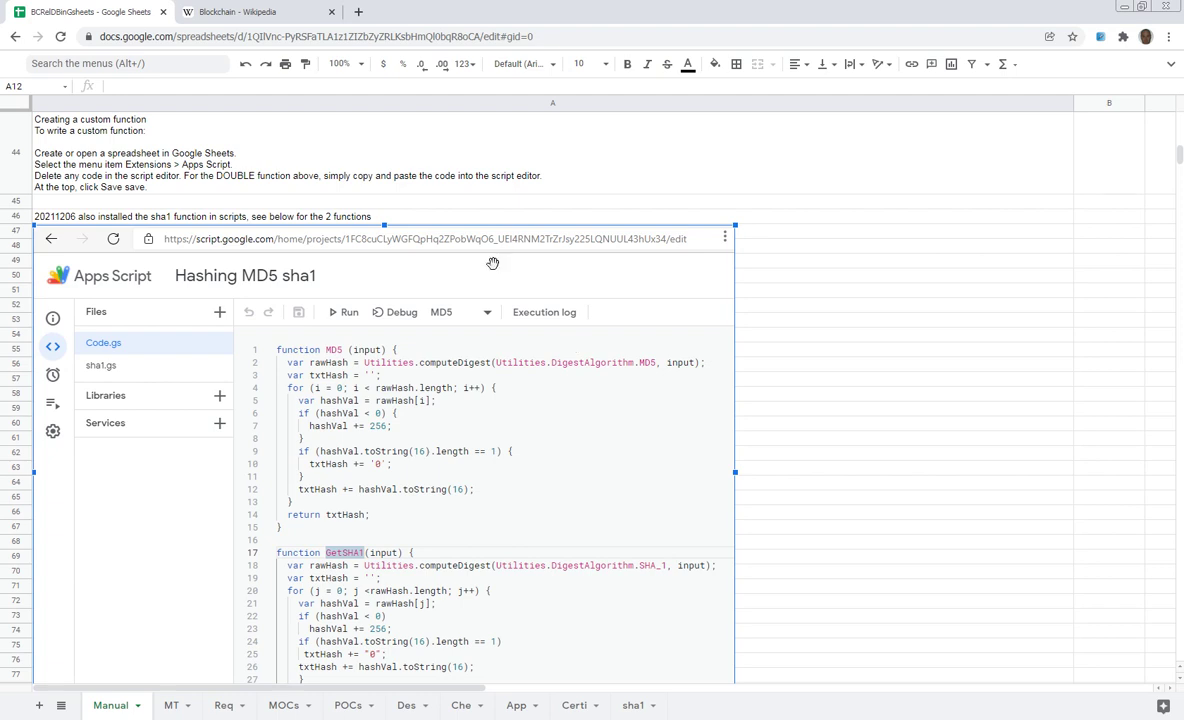
Compare the MD5 formula in A2 of the MT sheet with the getsha1 formula on the sha1 sheet, and return to MT.
{"action": "left_click", "coordinate": [174, 705]}
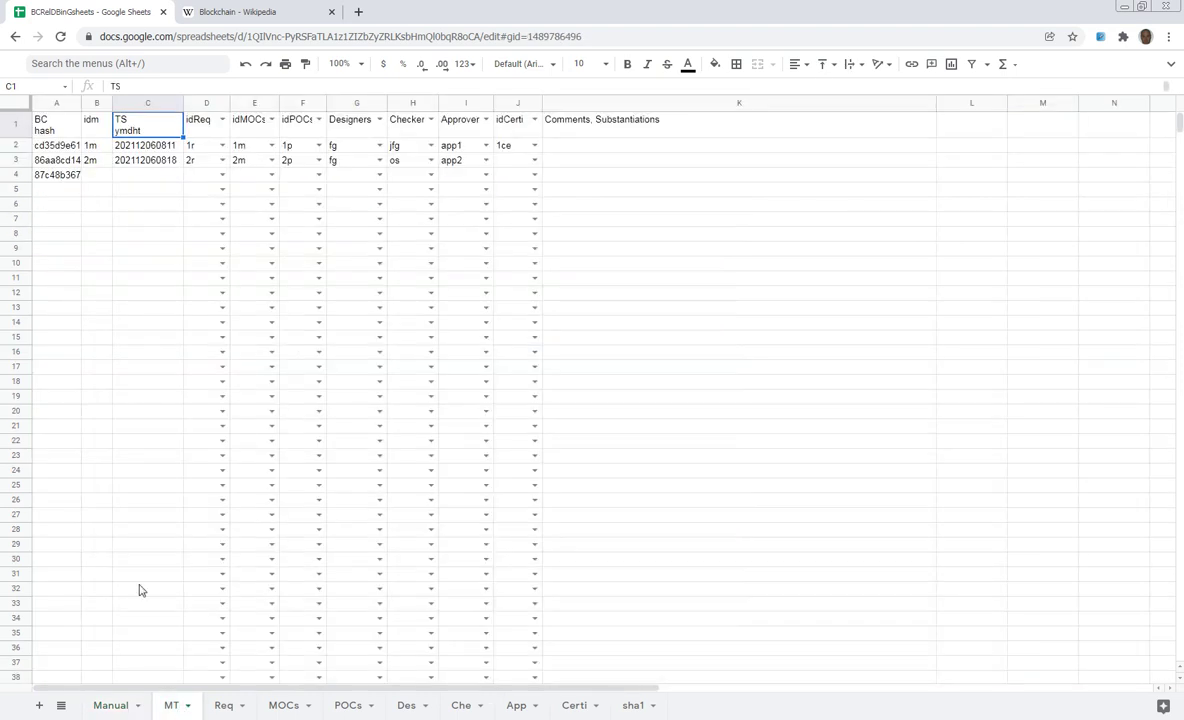
{"action": "left_click", "coordinate": [38, 145]}
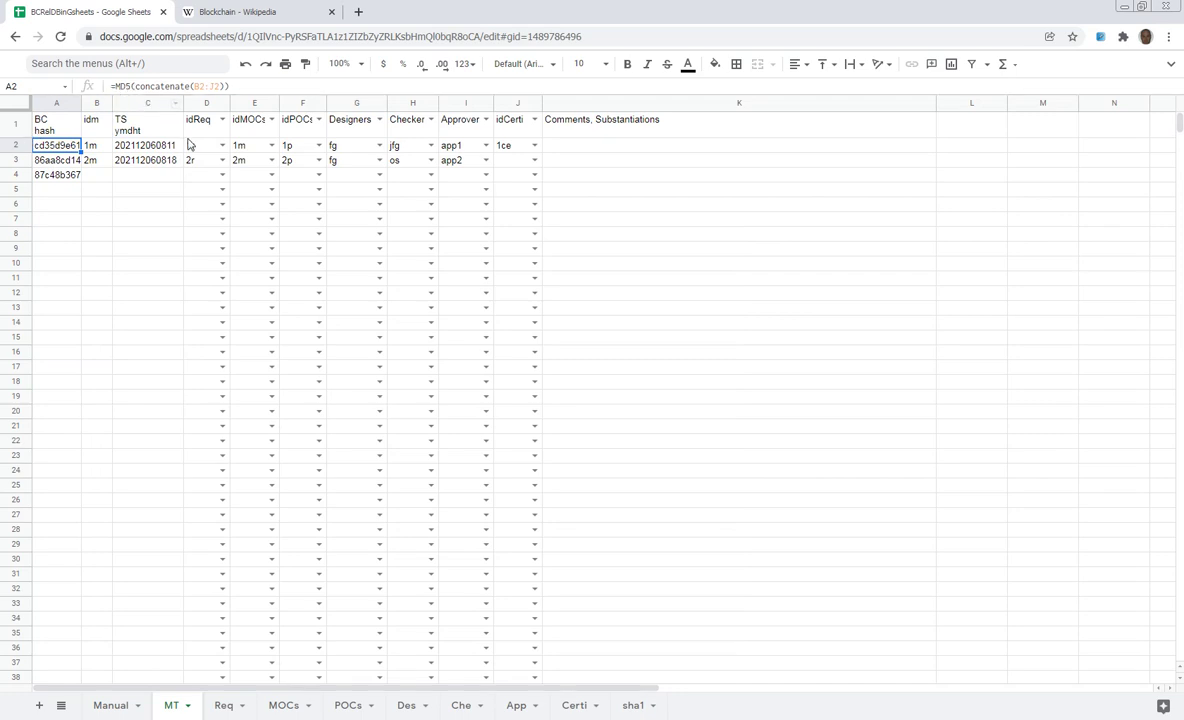
{"action": "left_click", "coordinate": [634, 705]}
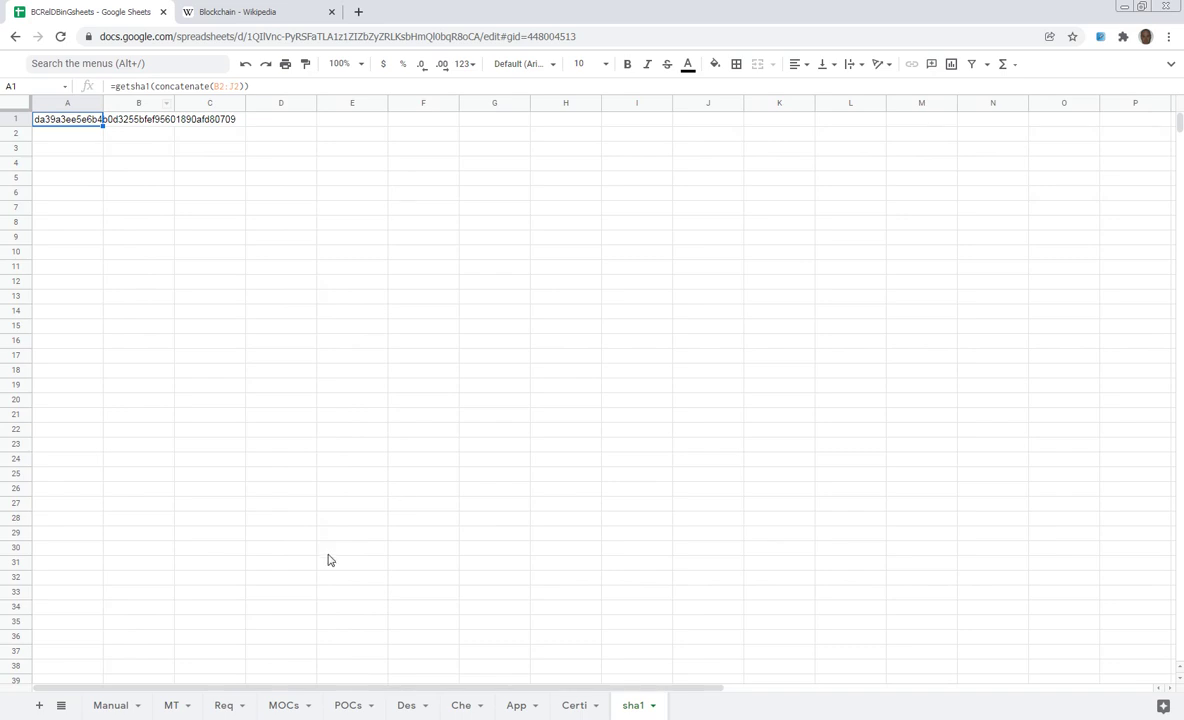
{"action": "left_click", "coordinate": [108, 706]}
{"action": "left_click", "coordinate": [172, 706]}
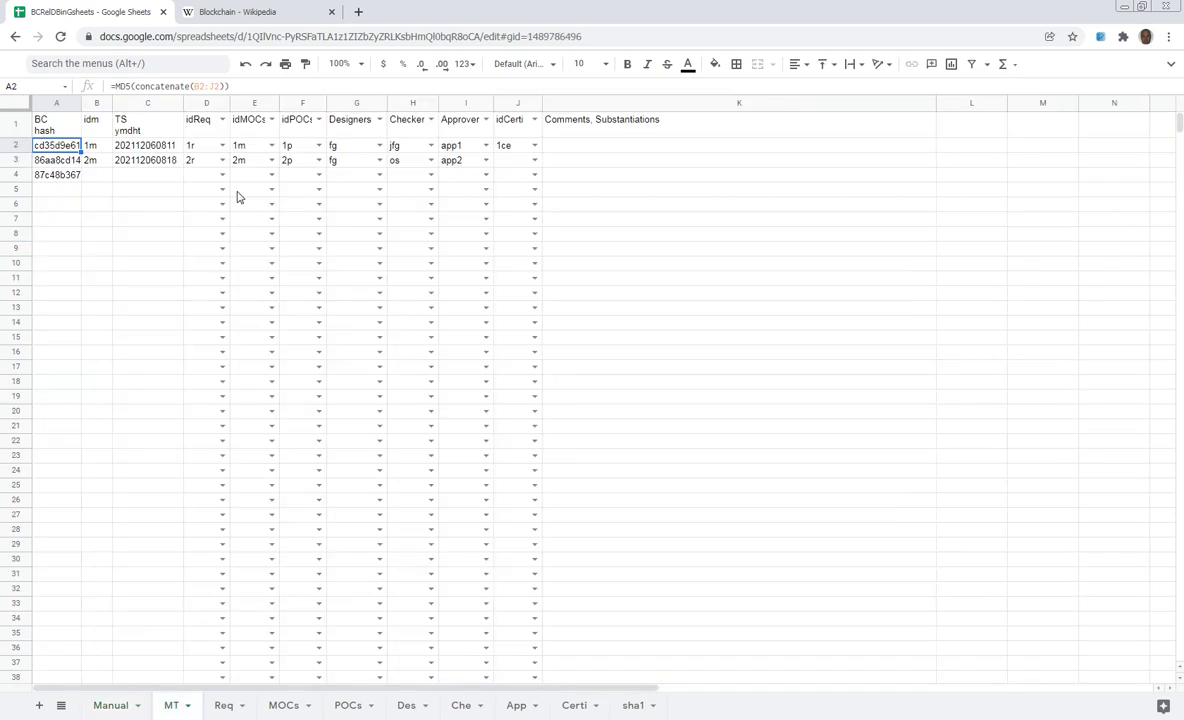